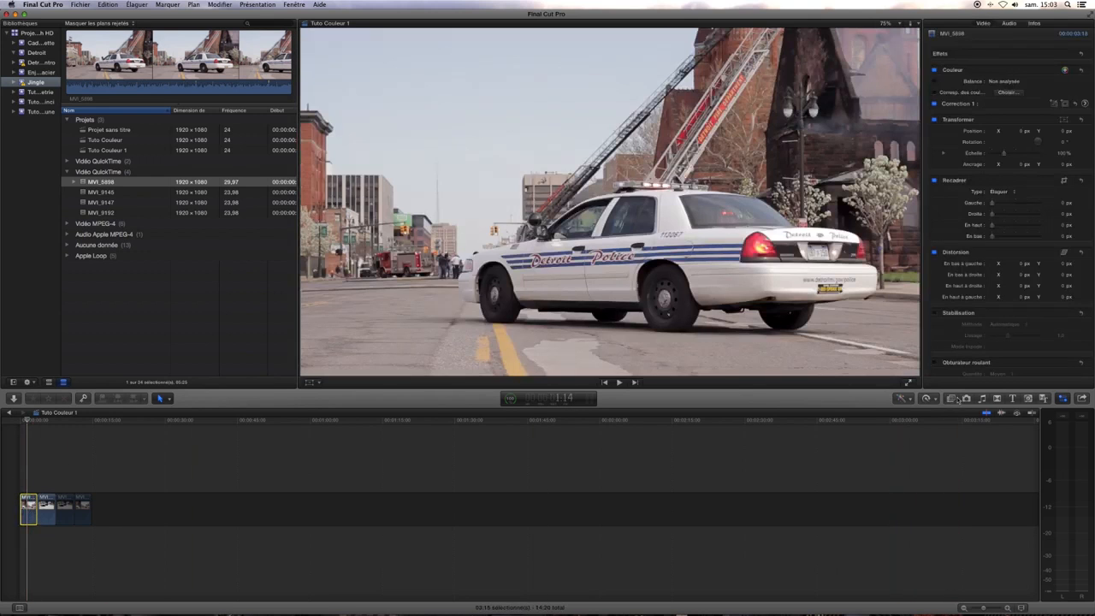
Find the Letterbox effect in the effects browser by searching for "letter" and apply it to the first timeline clip.
{"action": "left_click", "coordinate": [951, 397]}
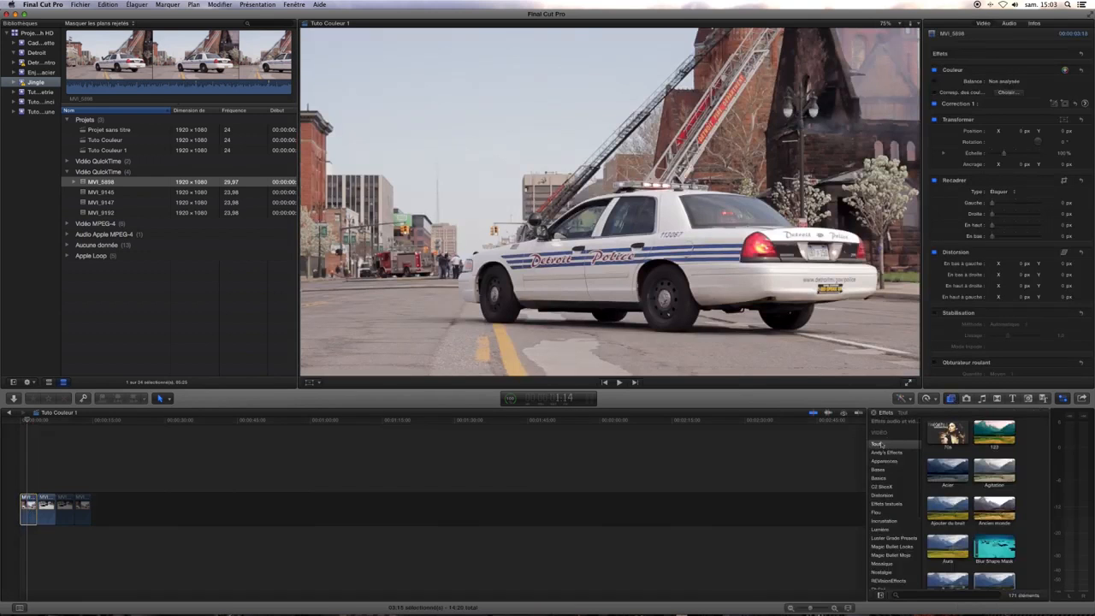
{"action": "left_click", "coordinate": [882, 446]}
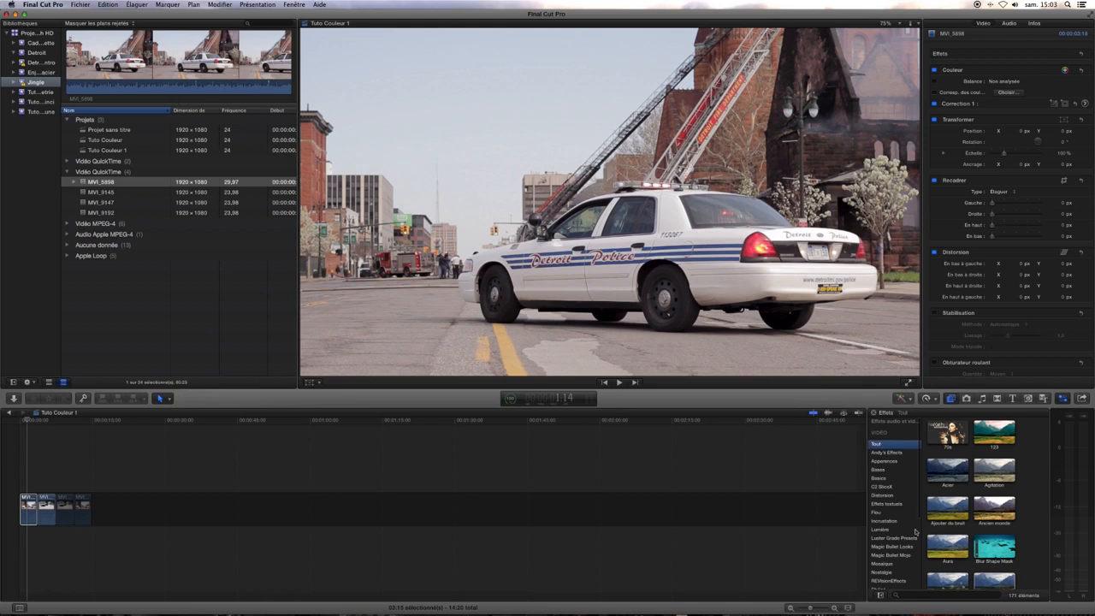
{"action": "left_click", "coordinate": [910, 597]}
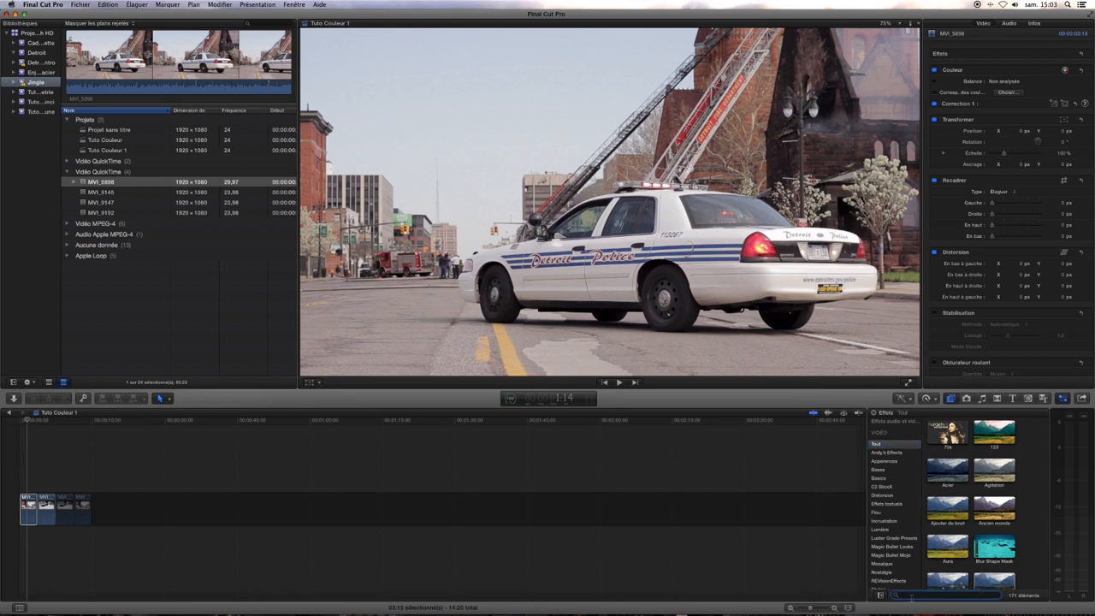
{"action": "type", "text": "letter"}
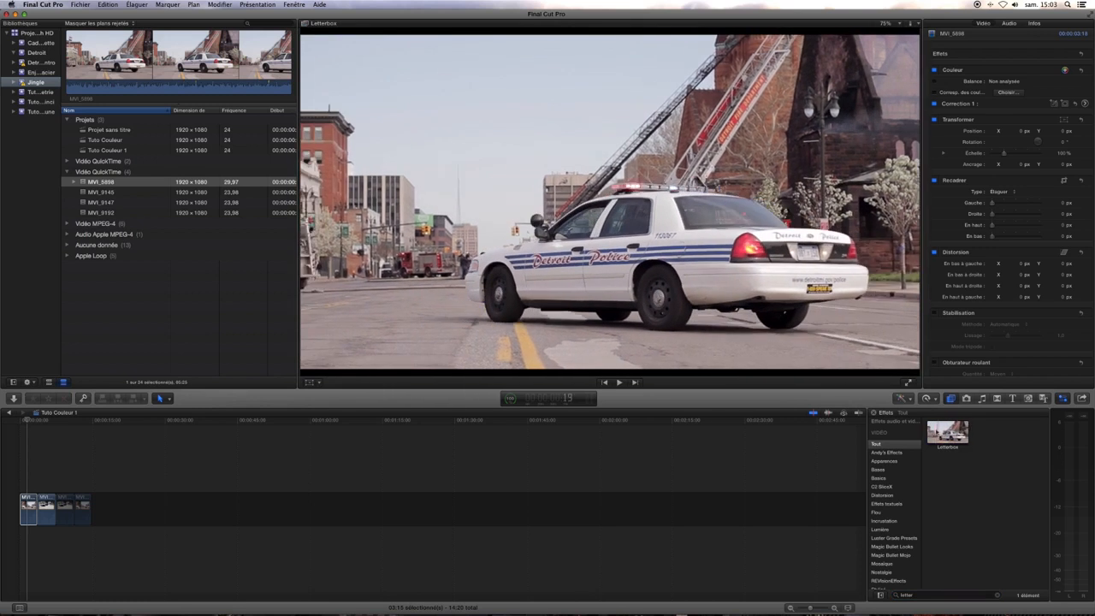
{"action": "left_click", "coordinate": [948, 435]}
{"action": "left_click_drag", "start_coordinate": [948, 434], "coordinate": [27, 502]}
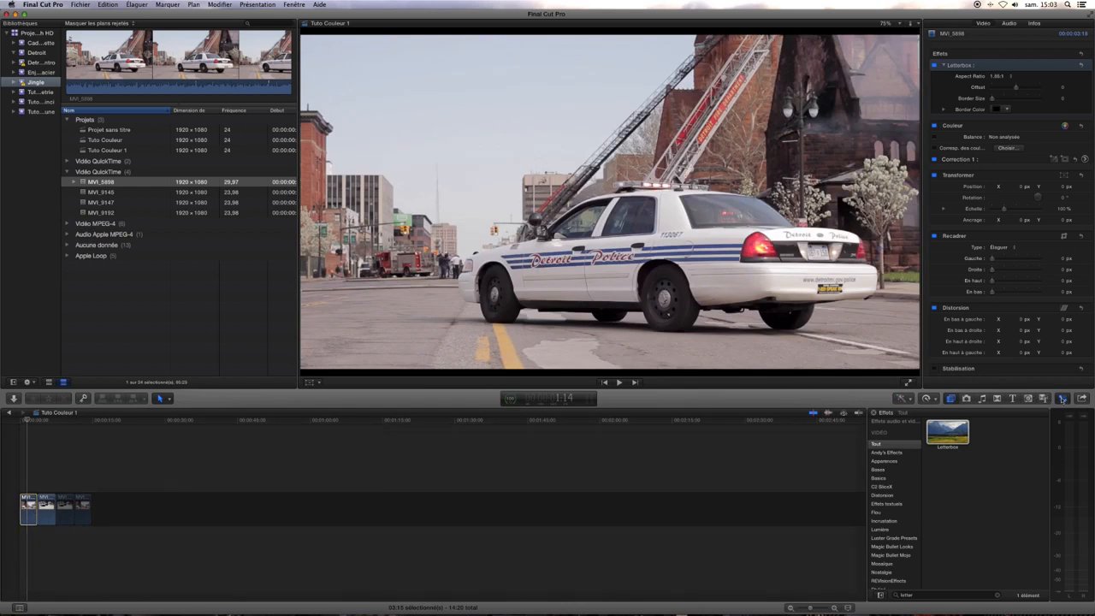
Set the Letterbox aspect ratio to 2.35:1 and increase its Offset slightly to reframe the police car.
{"action": "left_click", "coordinate": [1062, 399]}
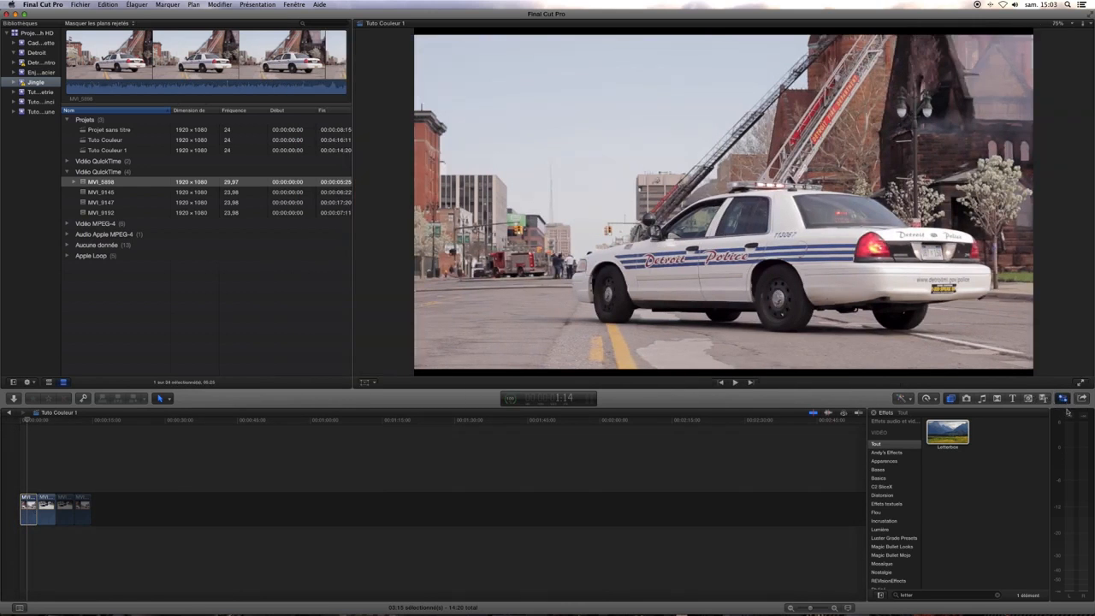
{"action": "key", "text": "super+4"}
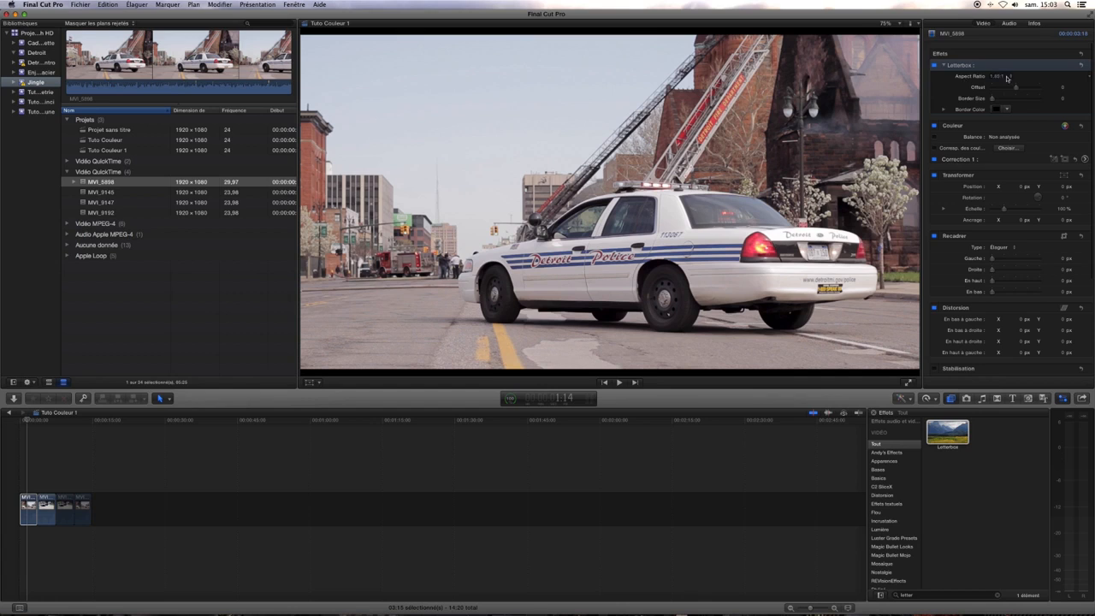
{"action": "left_click", "coordinate": [1007, 77]}
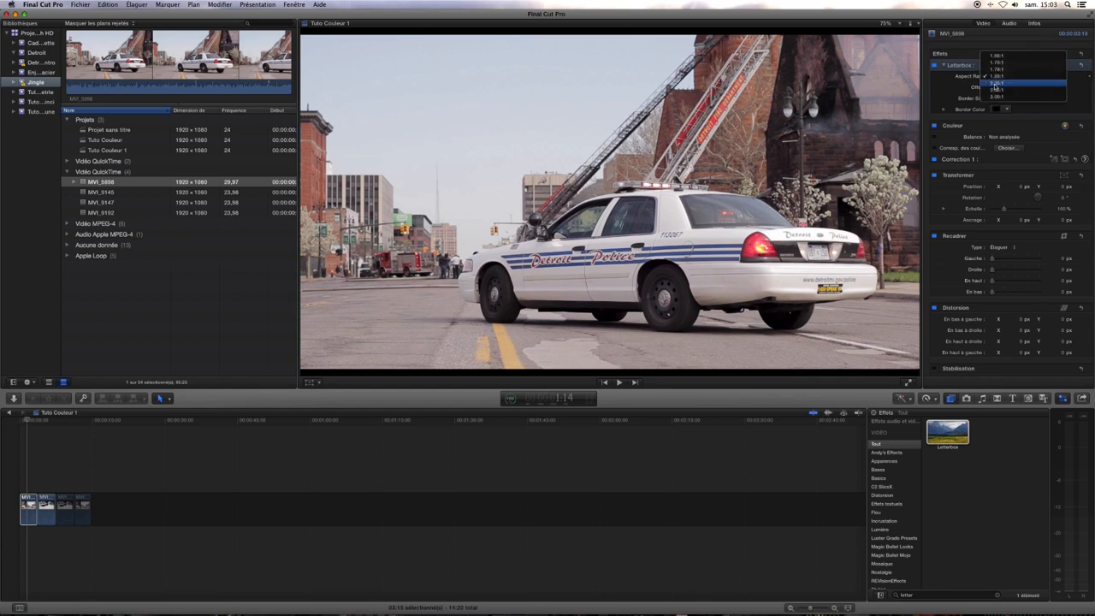
{"action": "left_click", "coordinate": [997, 84]}
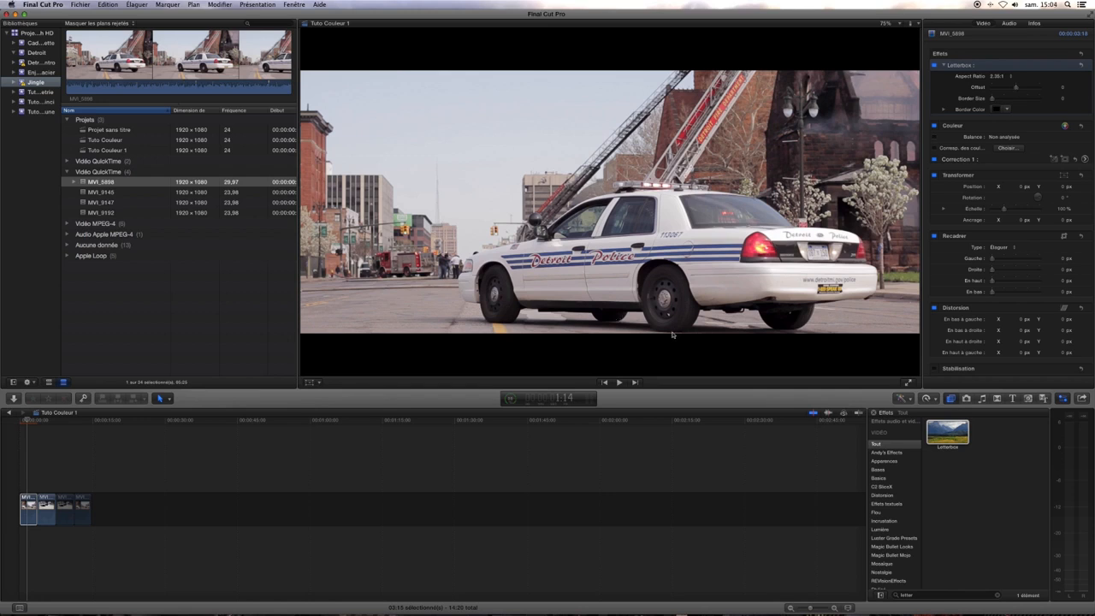
{"action": "left_click", "coordinate": [1017, 88]}
{"action": "left_click_drag", "start_coordinate": [1016, 88], "coordinate": [1021, 89]}
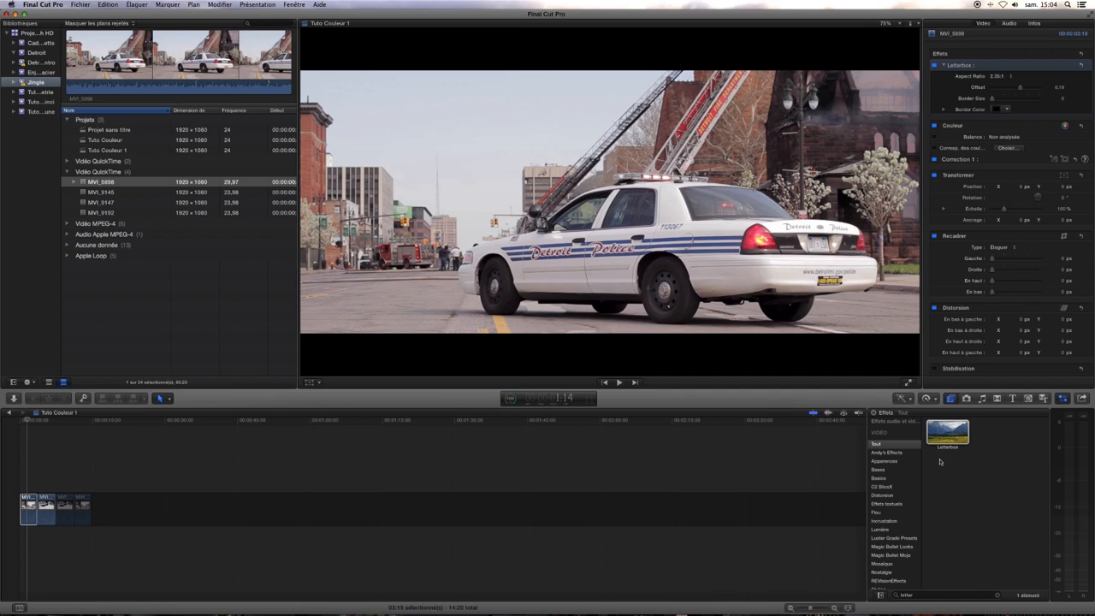
Search the effects for "nette" and apply the Netteté effect to the first timeline clip.
{"action": "left_click", "coordinate": [920, 594]}
{"action": "type", "text": "nette"}
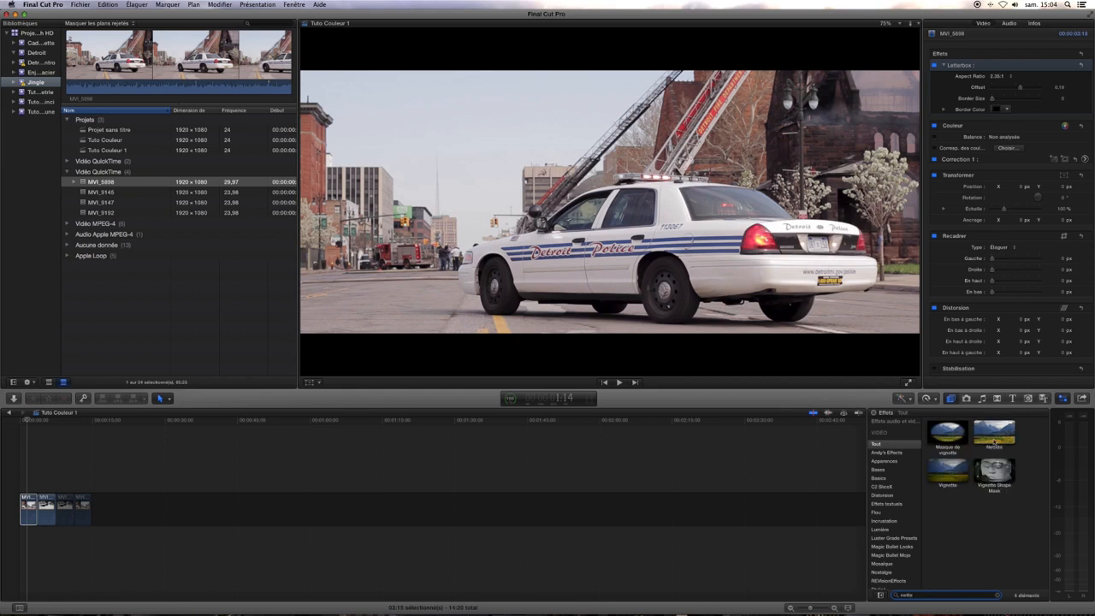
{"action": "left_click_drag", "start_coordinate": [994, 442], "coordinate": [31, 509]}
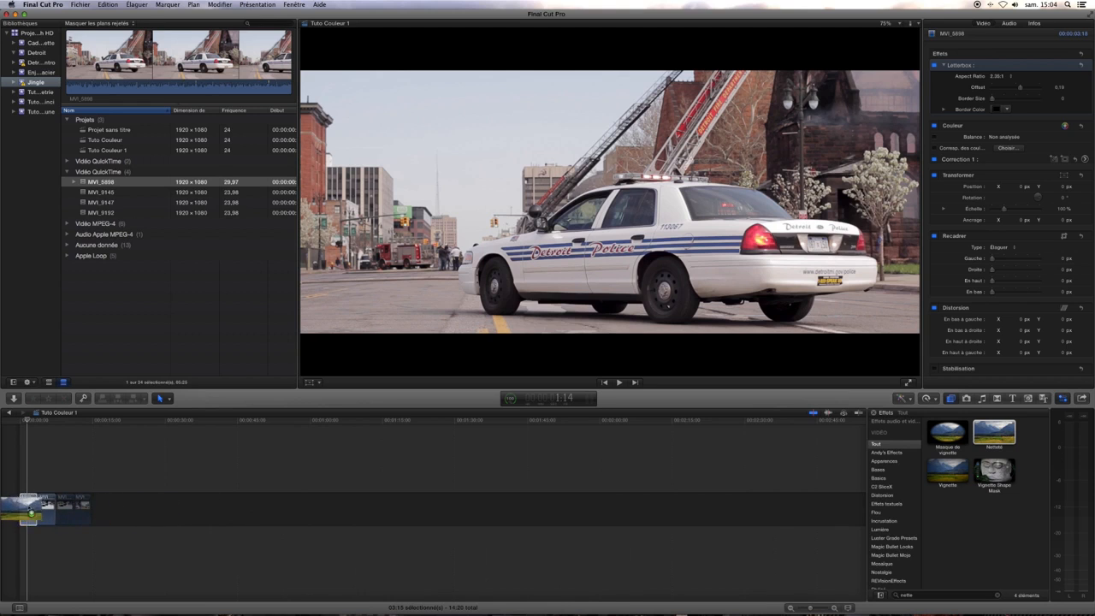
{"action": "left_click", "coordinate": [28, 507]}
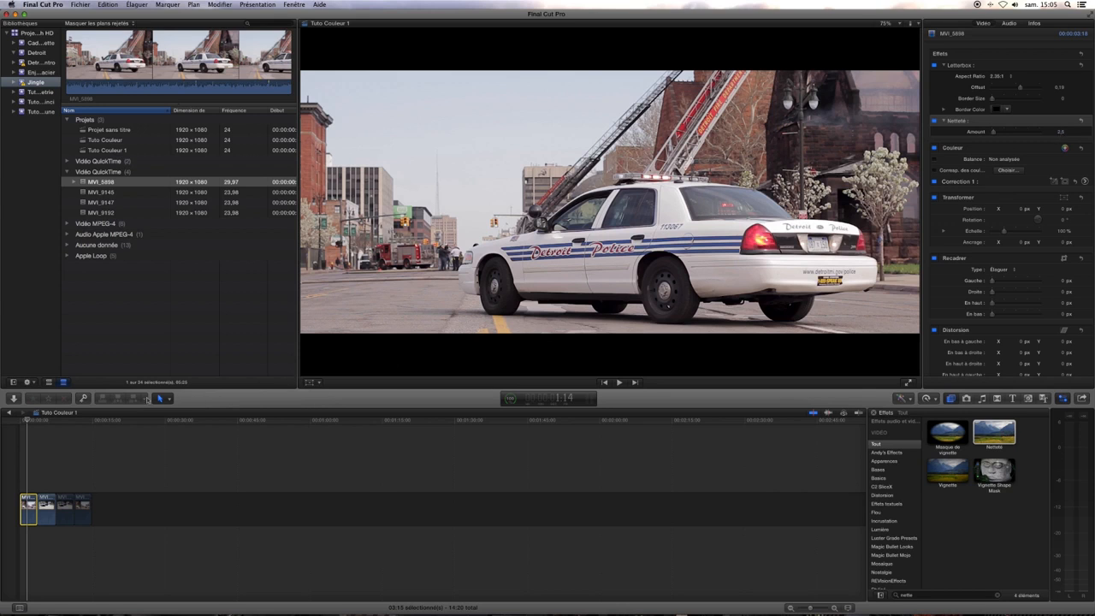
Copy the first clip and paste it as a connected clip directly above itself at the start of the timeline.
{"action": "left_click", "coordinate": [29, 421]}
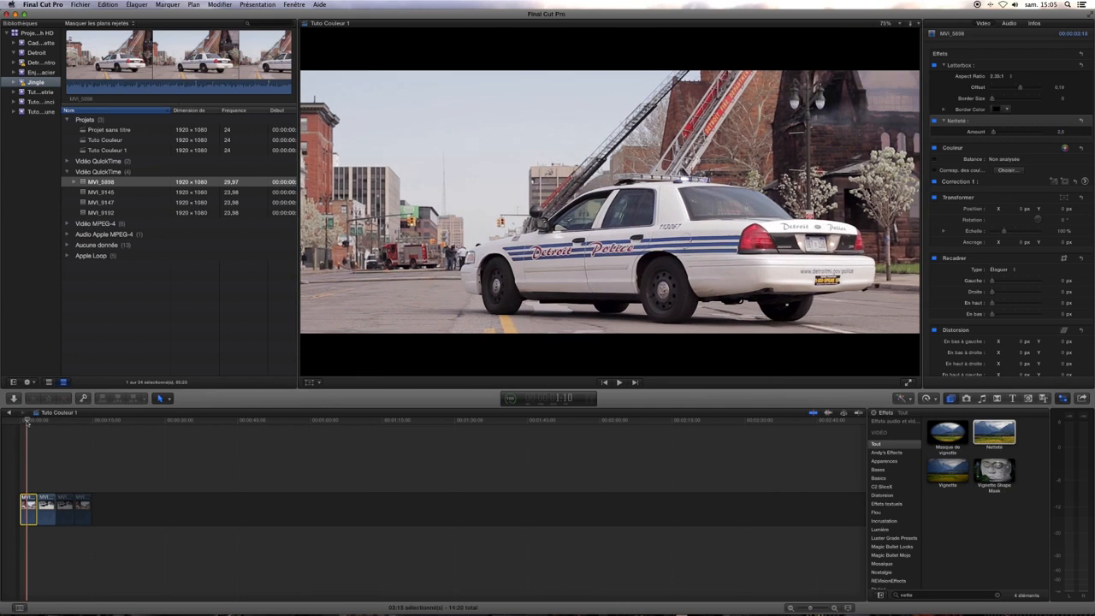
{"action": "key", "text": "space"}
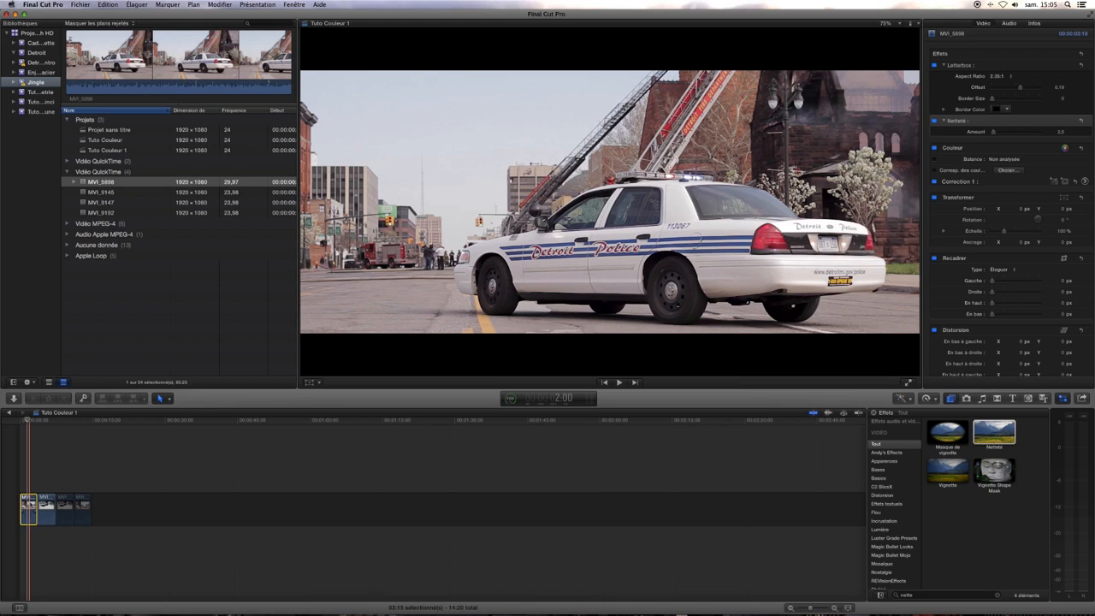
{"action": "key", "text": "Home"}
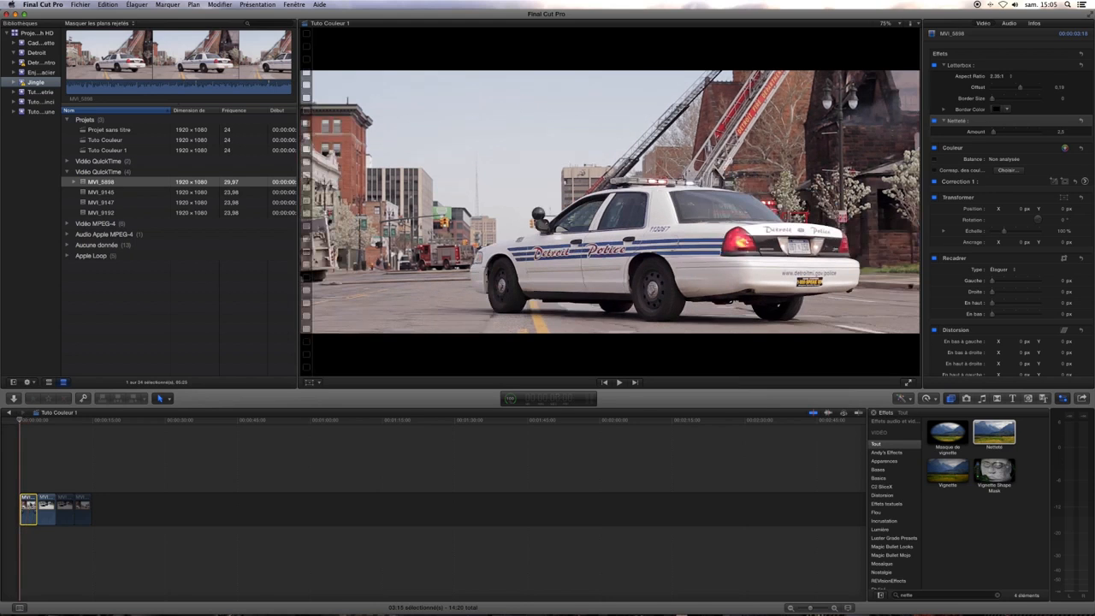
{"action": "key", "text": "Down"}
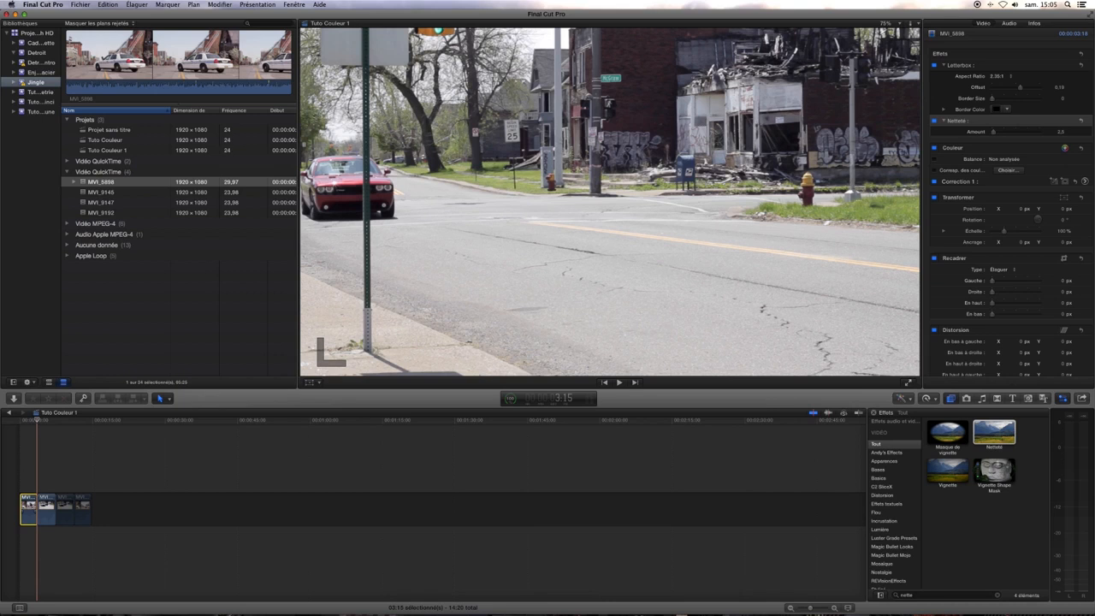
{"action": "key", "text": "Up"}
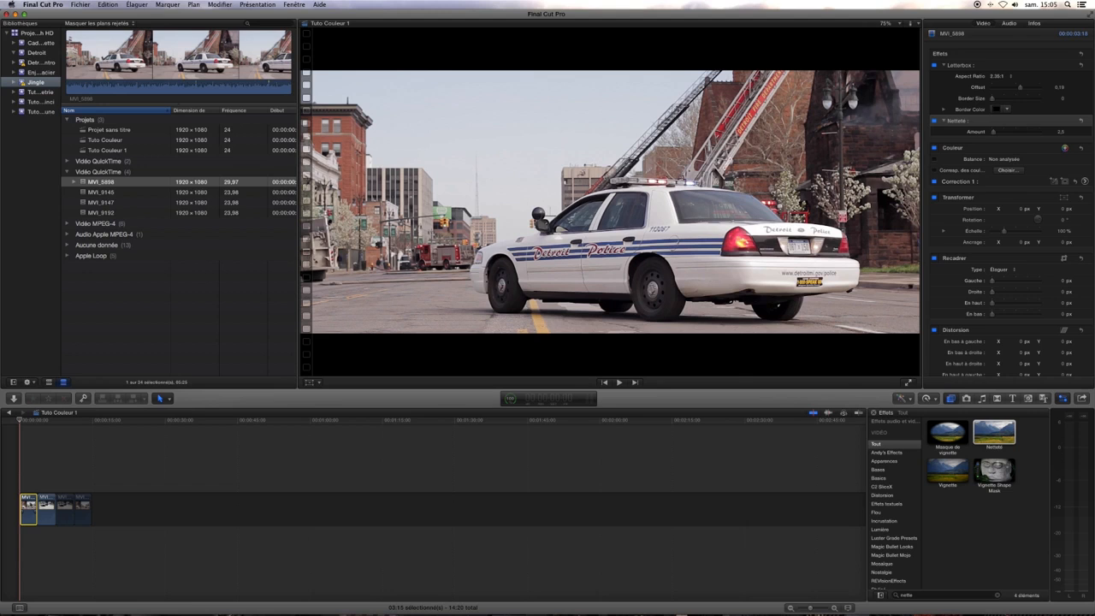
{"action": "key", "text": "q"}
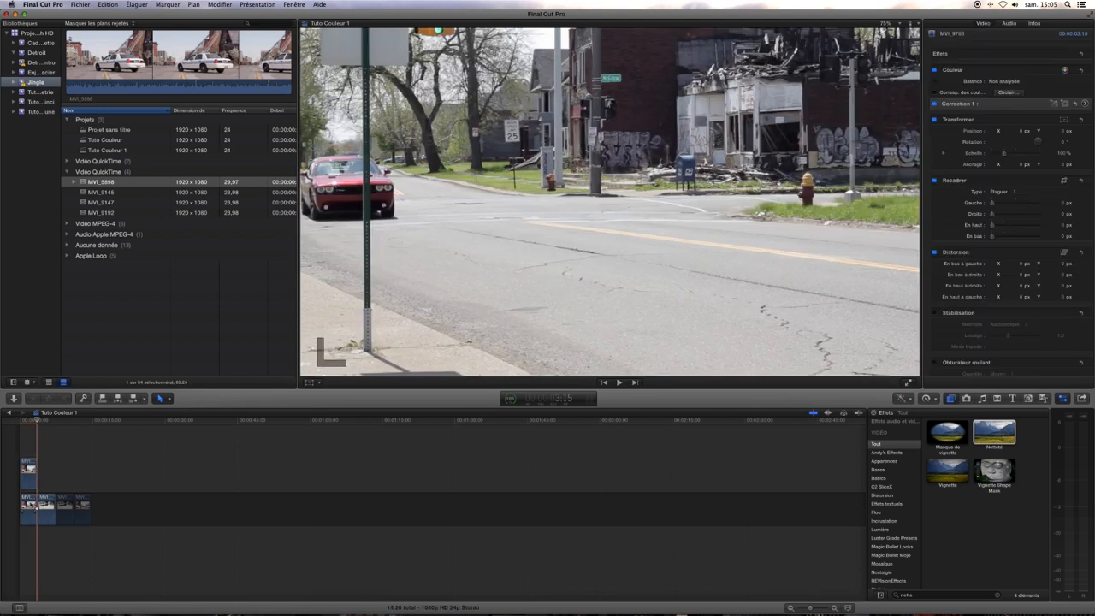
{"action": "left_click", "coordinate": [108, 4]}
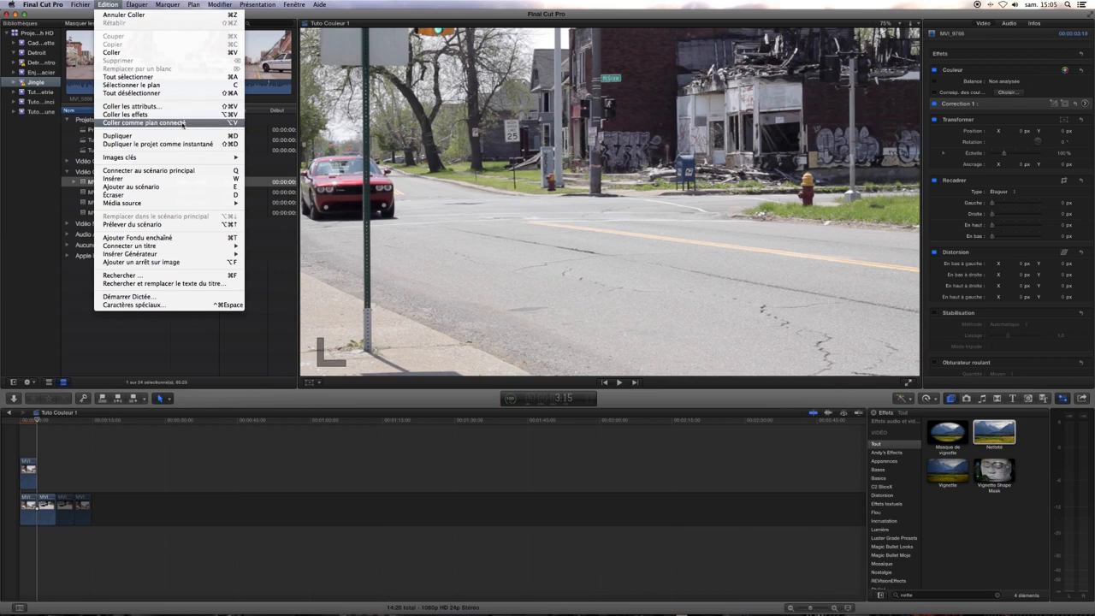
{"action": "left_click", "coordinate": [24, 506]}
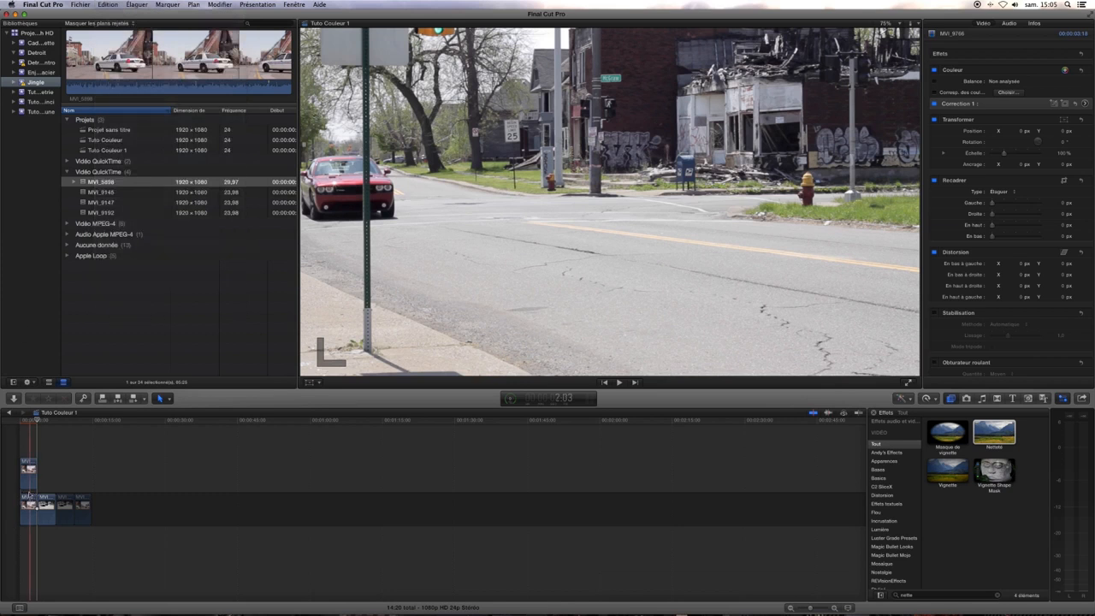
Set the blend mode of the connected upper clip to Stencil luma.
{"action": "left_click", "coordinate": [26, 504]}
{"action": "left_click", "coordinate": [27, 473]}
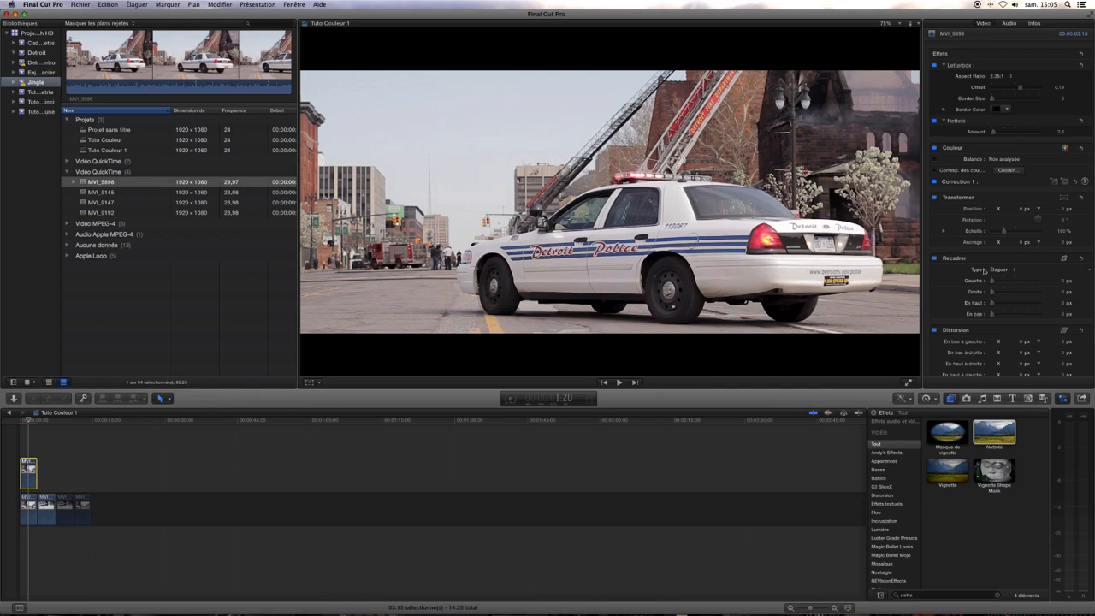
{"action": "scroll", "coordinate": [1005, 154], "scroll_direction": "down", "scroll_amount": 5}
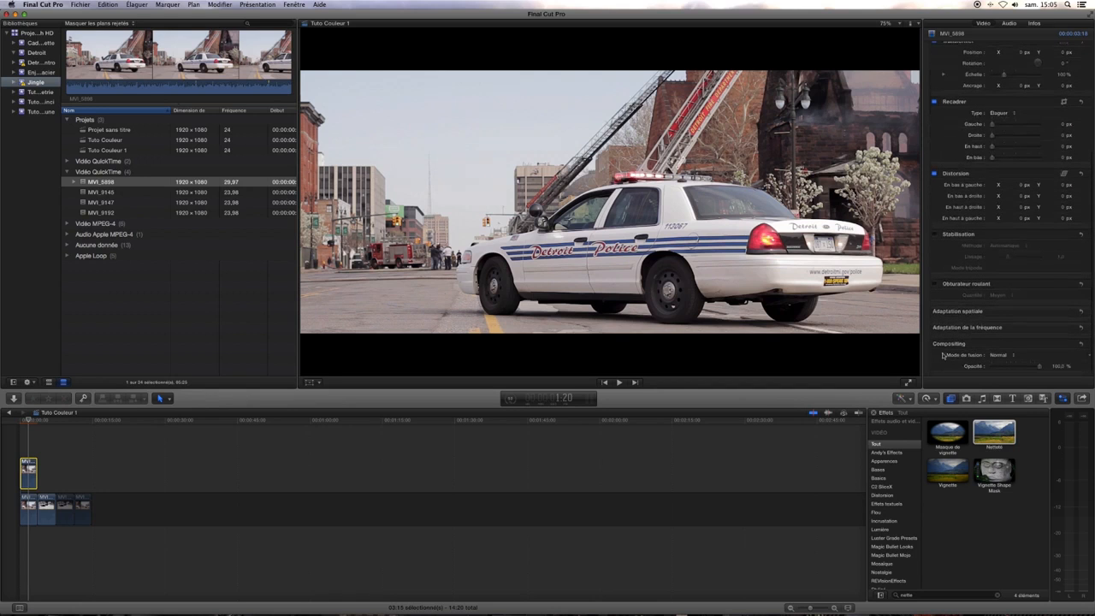
{"action": "left_click", "coordinate": [1007, 356]}
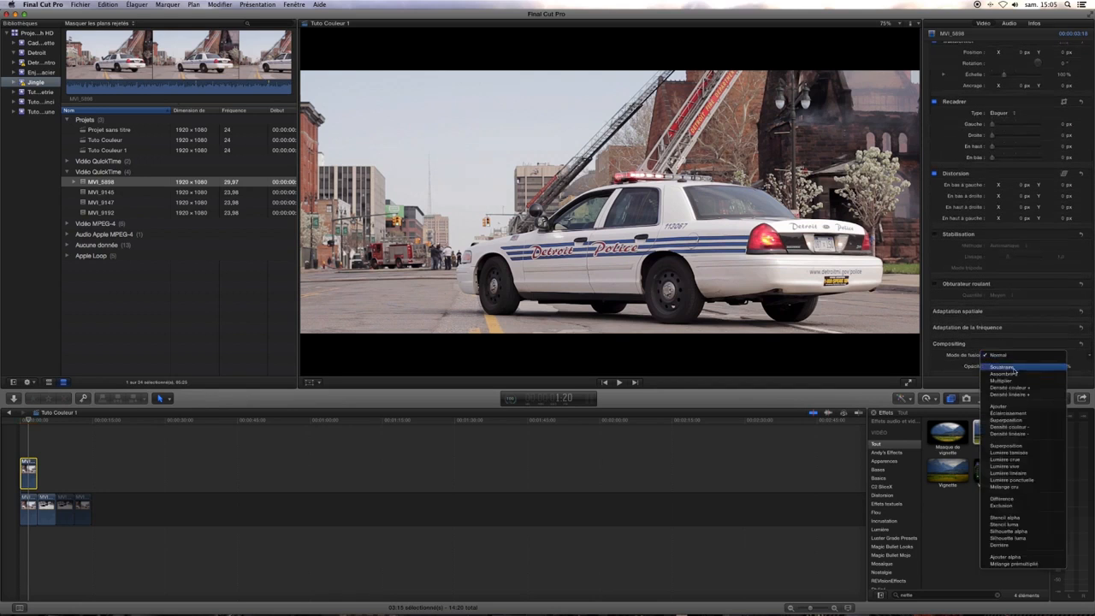
{"action": "left_click", "coordinate": [998, 525]}
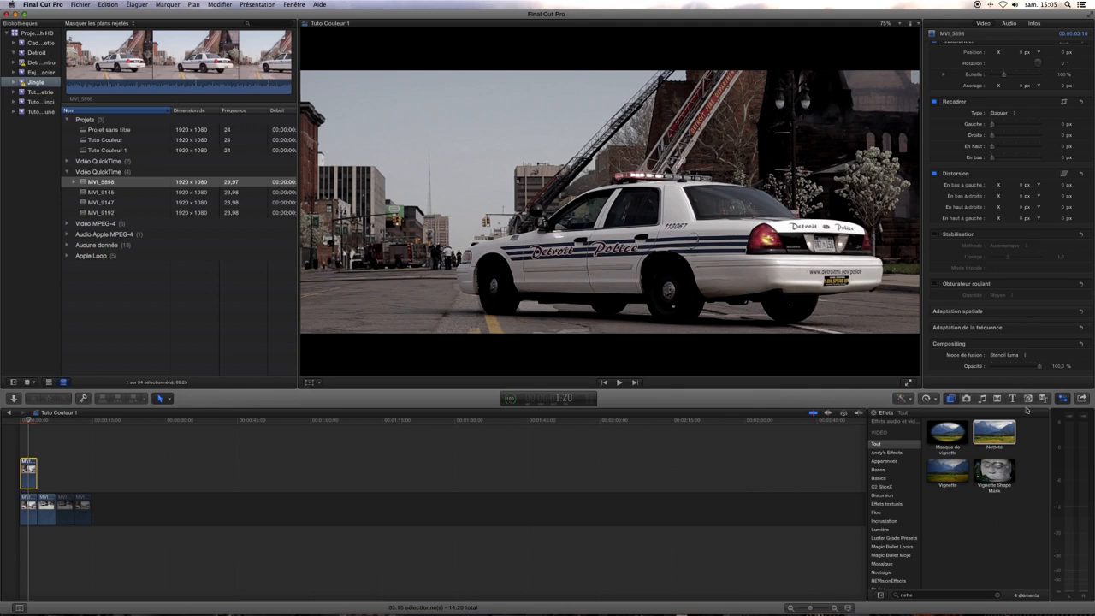
Lower the global saturation of the upper clip's Correction 1 to -100%.
{"action": "scroll", "coordinate": [1021, 324], "scroll_direction": "up", "scroll_amount": 5}
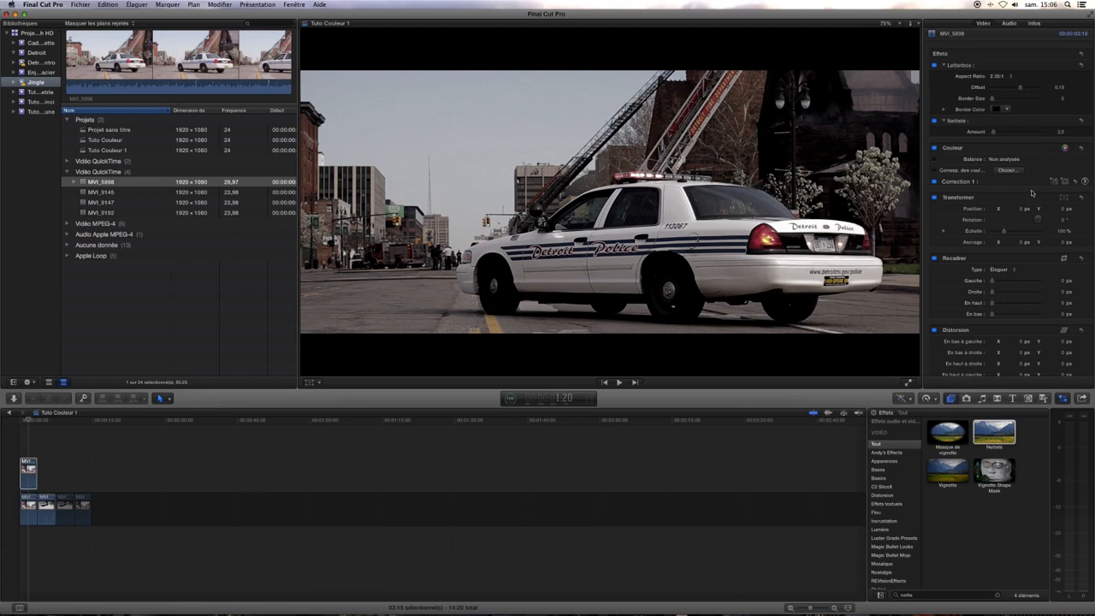
{"action": "left_click", "coordinate": [1084, 181]}
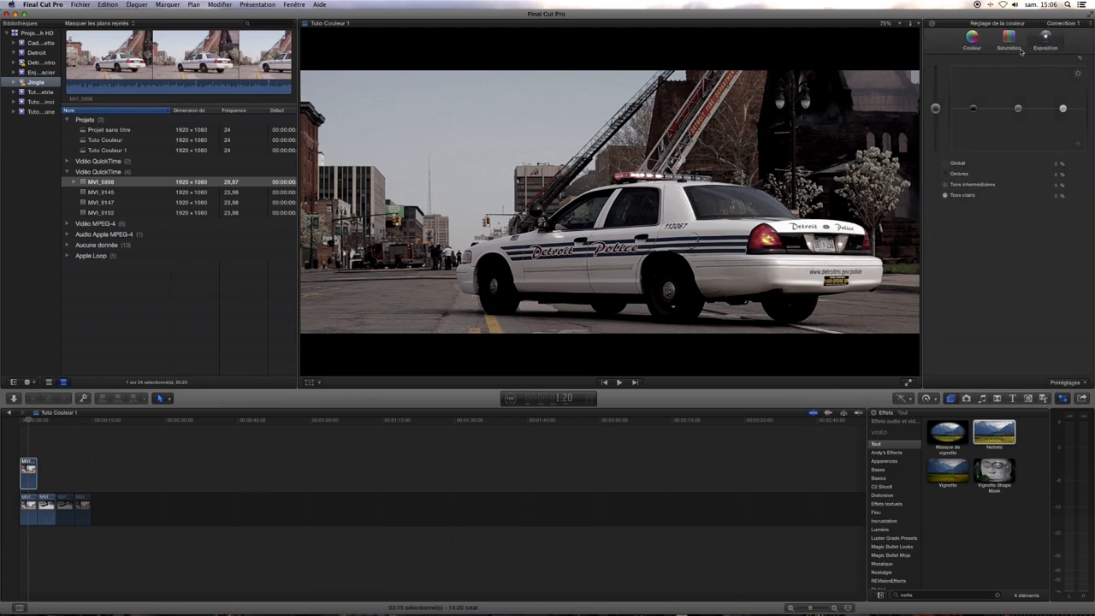
{"action": "left_click", "coordinate": [1009, 38]}
{"action": "left_click_drag", "start_coordinate": [936, 109], "coordinate": [938, 139]}
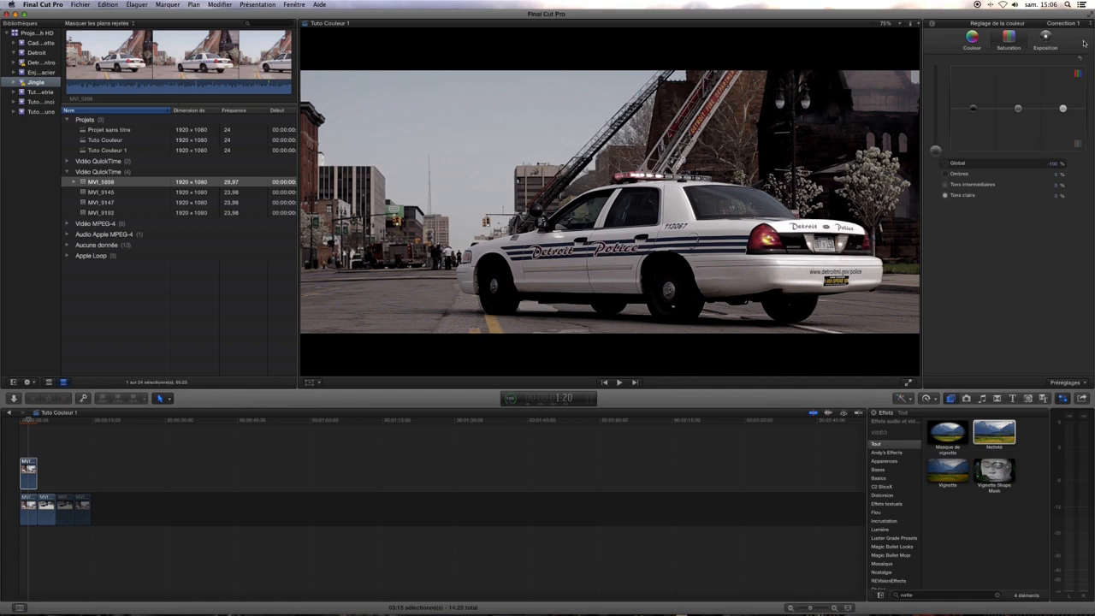
Raise the upper clip's exposure to about 12% in the midtones and about 5% in the highlights.
{"action": "left_click", "coordinate": [1046, 37]}
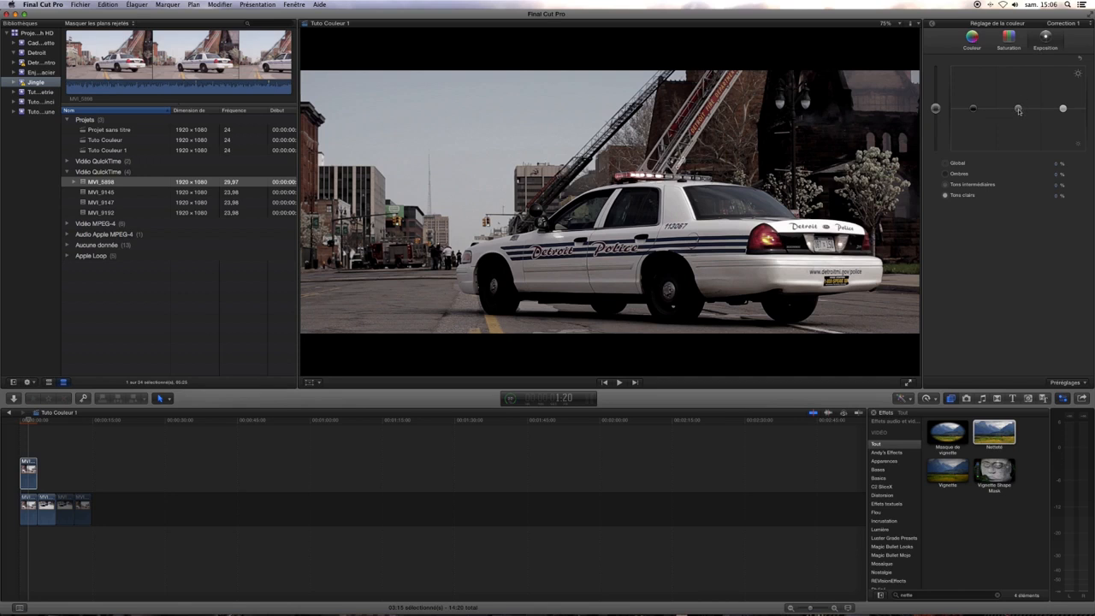
{"action": "left_click_drag", "start_coordinate": [1019, 111], "coordinate": [1019, 104]}
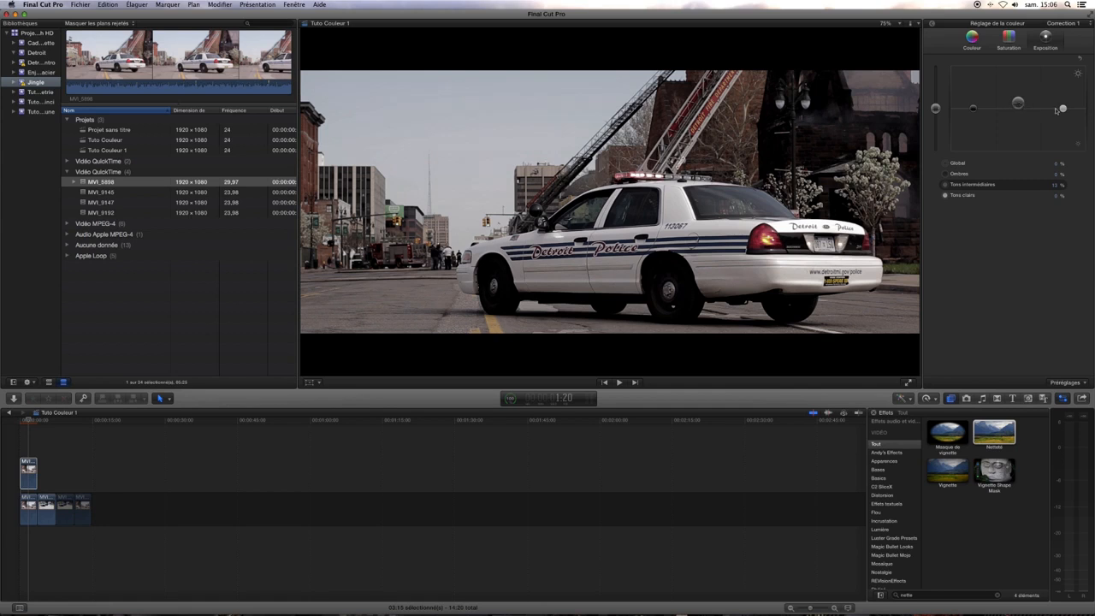
{"action": "left_click_drag", "start_coordinate": [1064, 109], "coordinate": [1063, 106]}
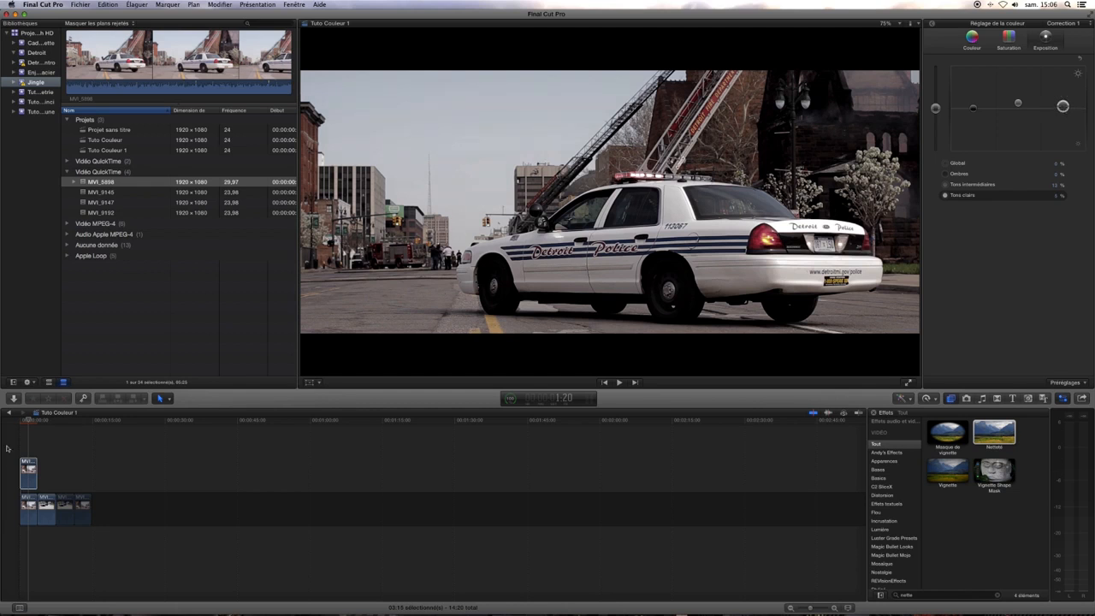
Raise the base clip's exposure to 10% in the midtones and 4% in the highlights, and fine-tune its shadows.
{"action": "left_click", "coordinate": [28, 505]}
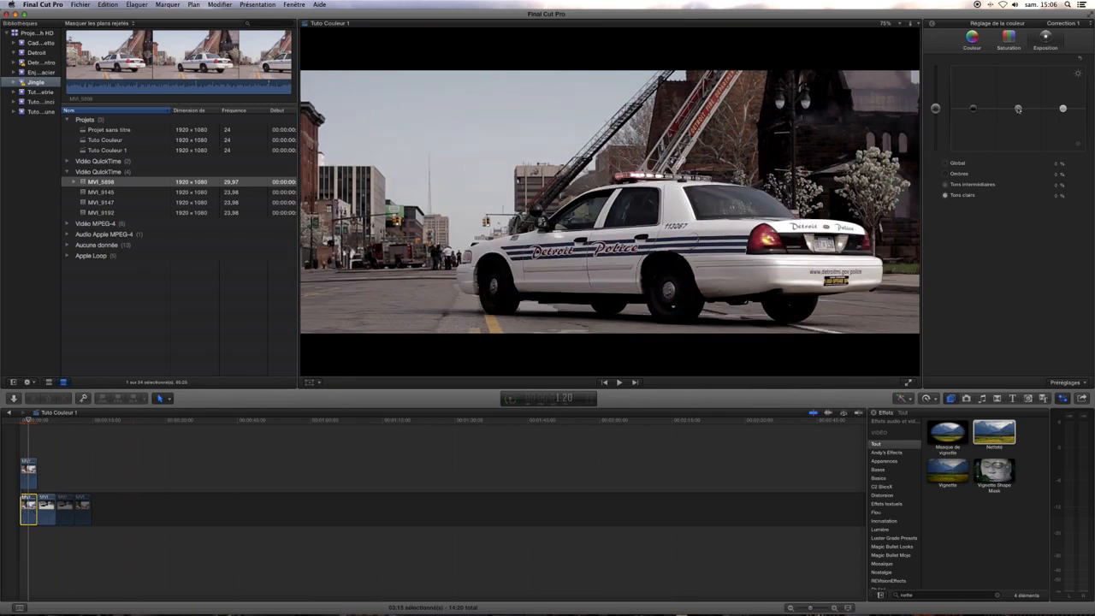
{"action": "left_click_drag", "start_coordinate": [1018, 108], "coordinate": [1019, 103]}
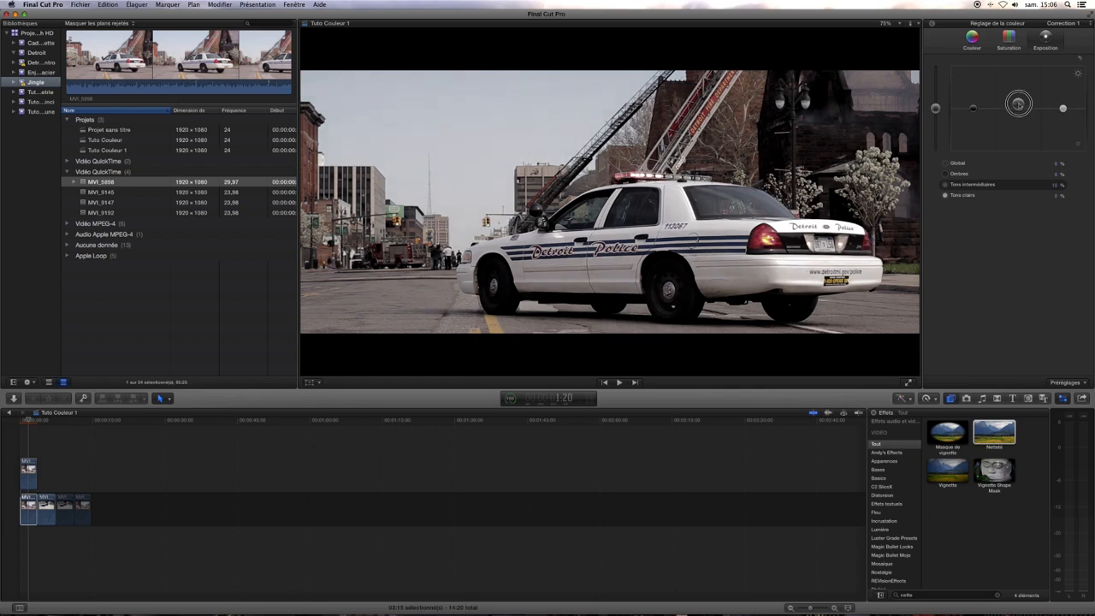
{"action": "left_click_drag", "start_coordinate": [1063, 109], "coordinate": [1063, 107]}
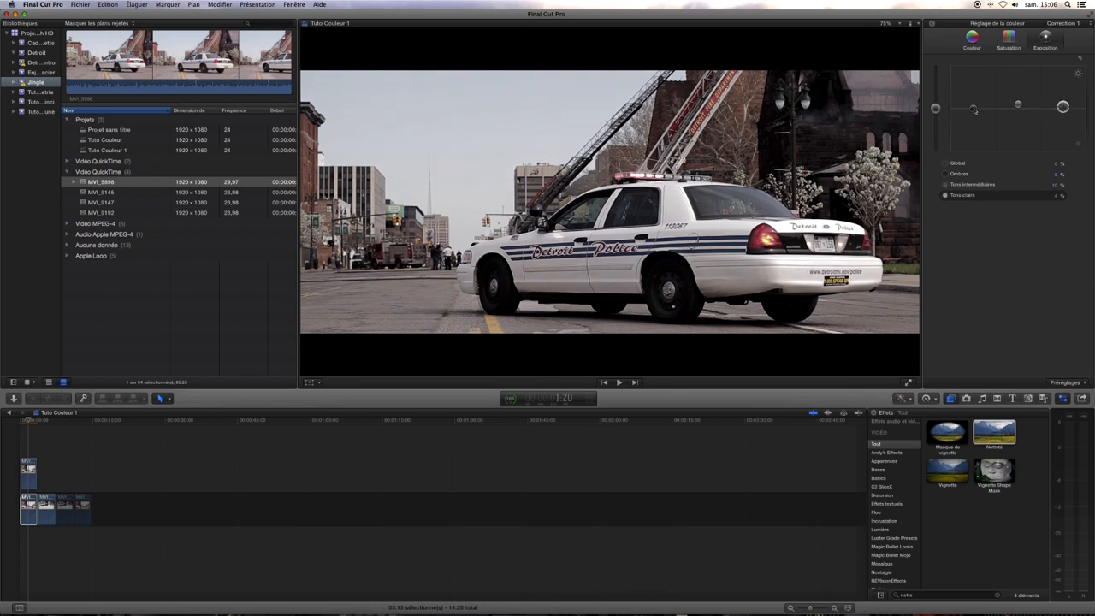
{"action": "left_click_drag", "start_coordinate": [974, 110], "coordinate": [975, 110]}
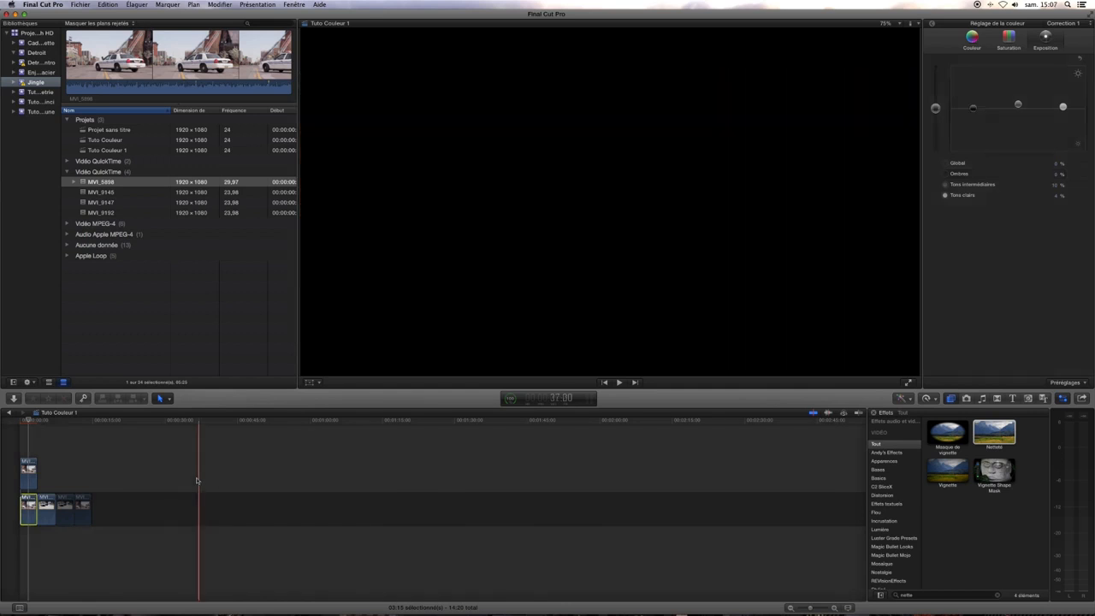
Adjust the police car clips' midtone exposure to about 10% on the upper clip and about 15% on the base clip.
{"action": "left_click", "coordinate": [28, 467]}
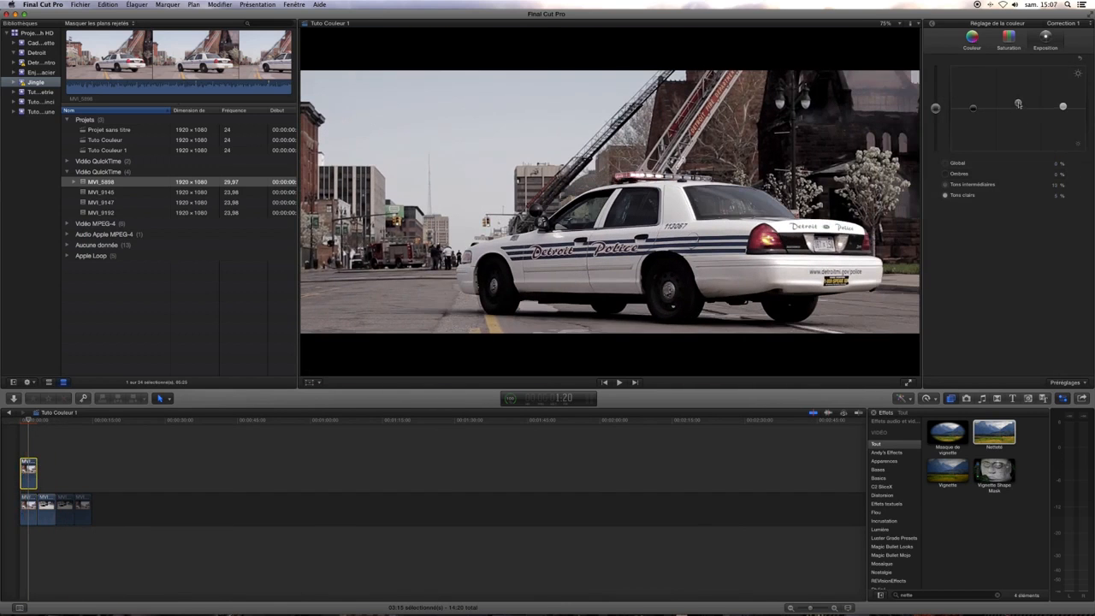
{"action": "left_click_drag", "start_coordinate": [1018, 103], "coordinate": [1020, 106]}
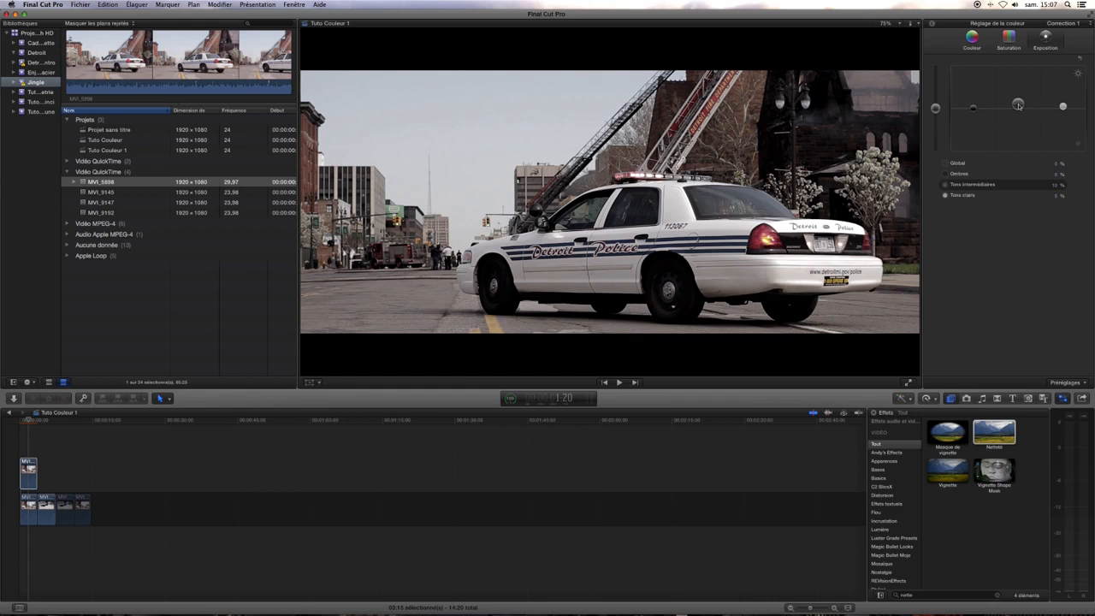
{"action": "left_click", "coordinate": [26, 509]}
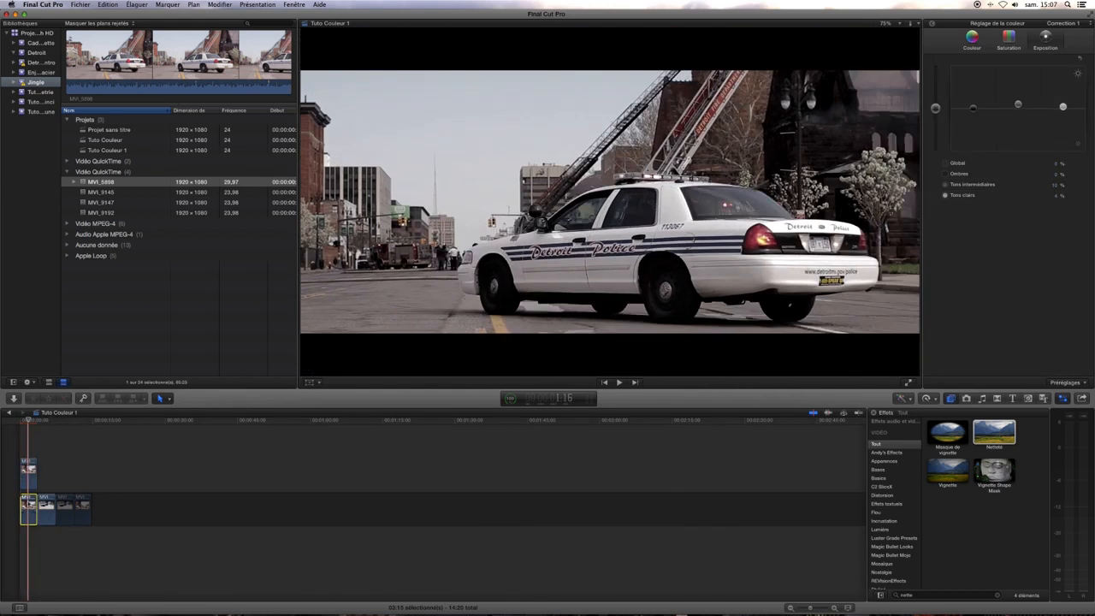
{"action": "left_click_drag", "start_coordinate": [1016, 108], "coordinate": [1018, 103]}
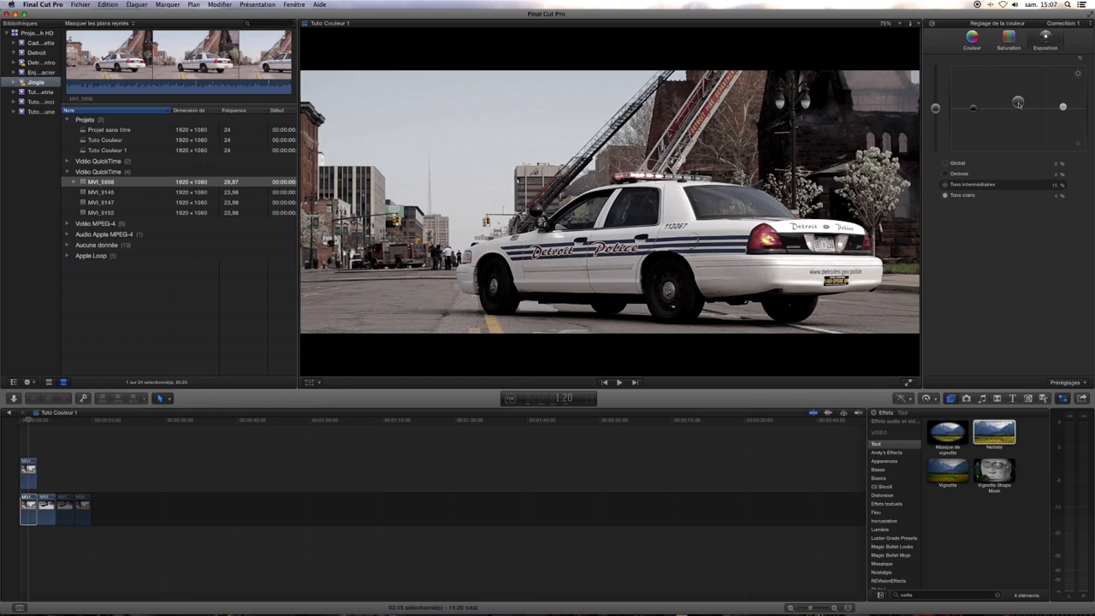
Move the last disabled clip directly after the first police car clip and enable it.
{"action": "left_click", "coordinate": [82, 505]}
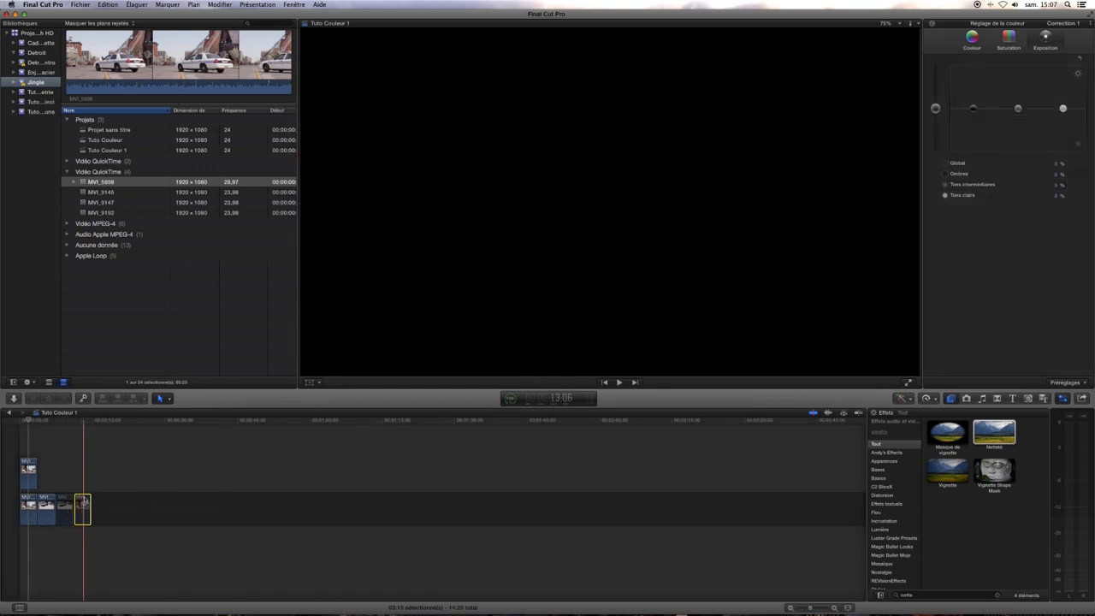
{"action": "left_click_drag", "start_coordinate": [84, 501], "coordinate": [37, 508]}
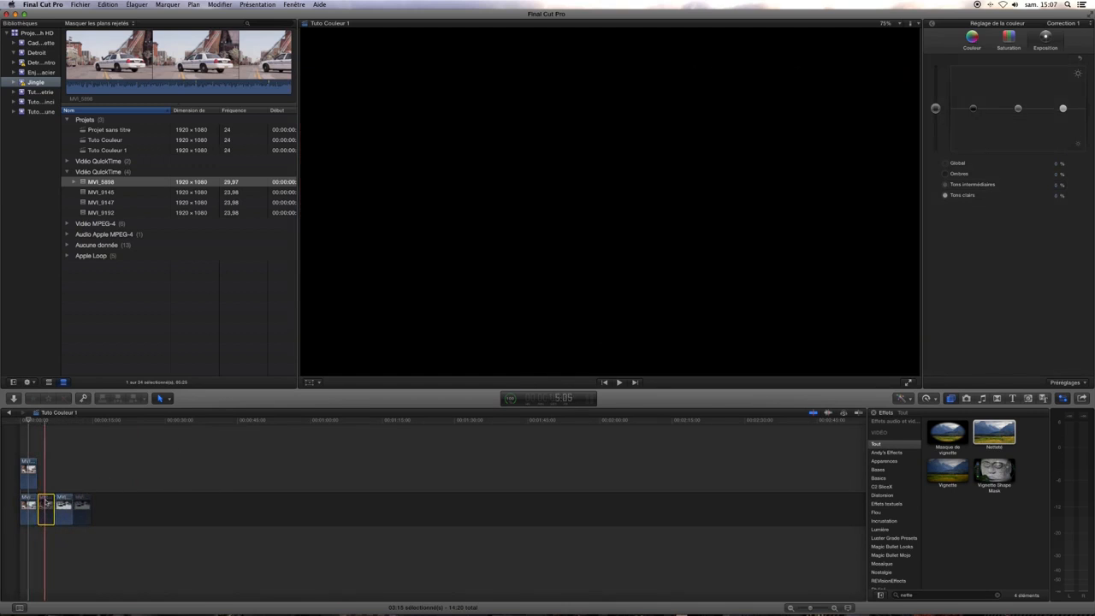
{"action": "key", "text": "v"}
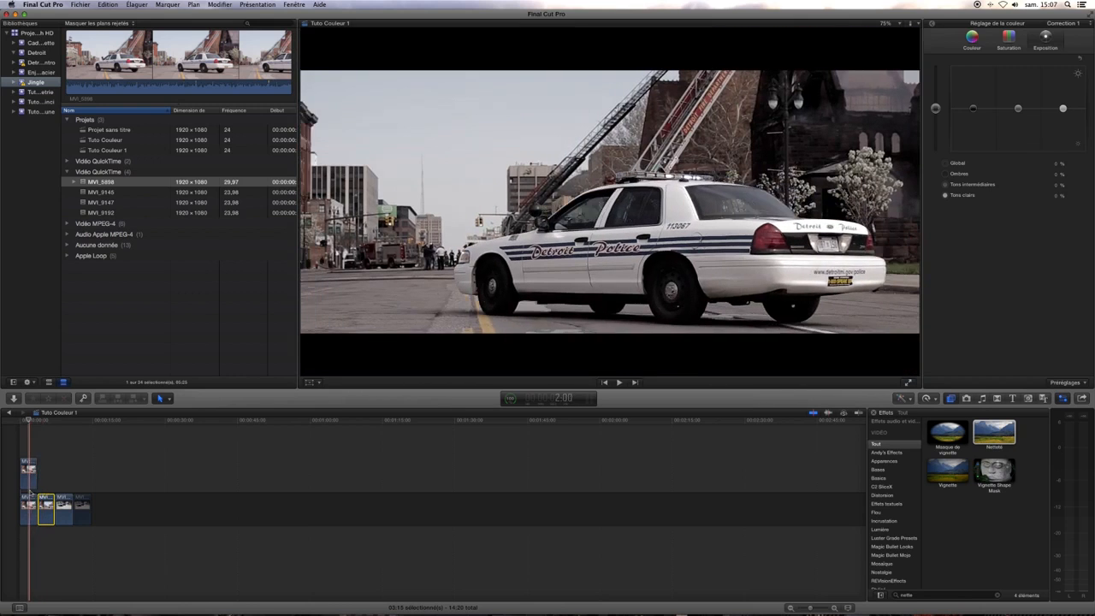
Tint the base police car clip orange, with the midtones at about 20° and the highlights at about 31°, and play the result.
{"action": "left_click", "coordinate": [29, 510]}
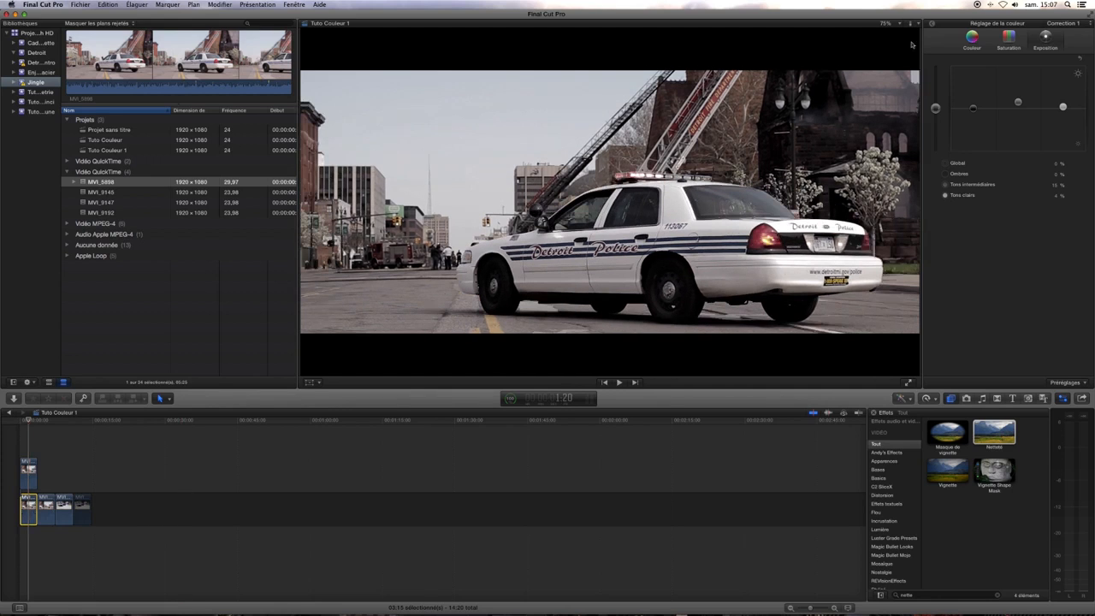
{"action": "left_click", "coordinate": [972, 37]}
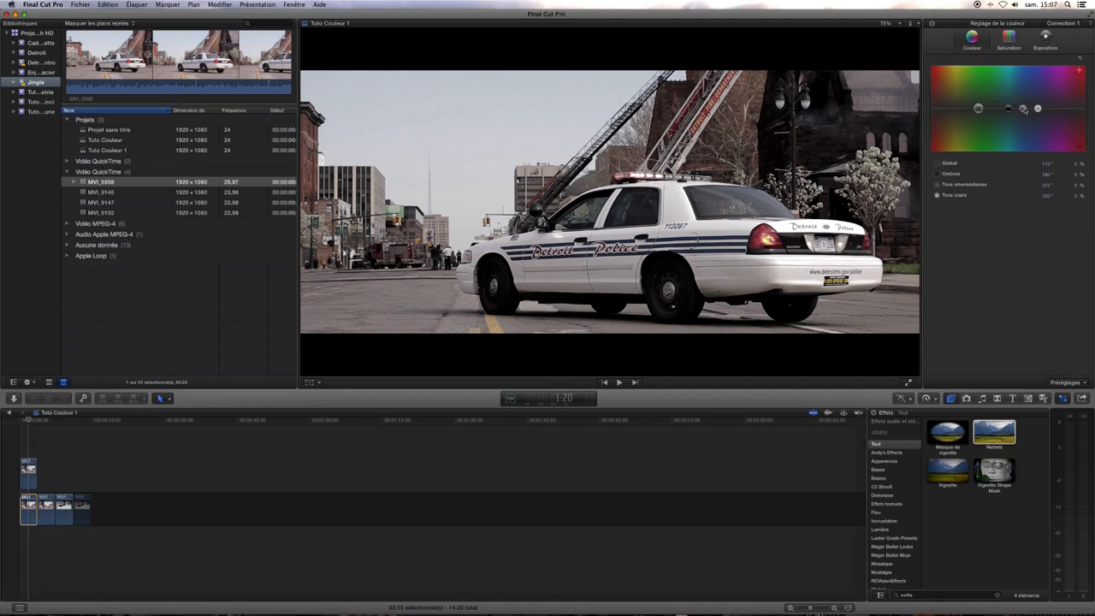
{"action": "left_click_drag", "start_coordinate": [1024, 108], "coordinate": [942, 97]}
{"action": "left_click_drag", "start_coordinate": [1037, 110], "coordinate": [945, 106]}
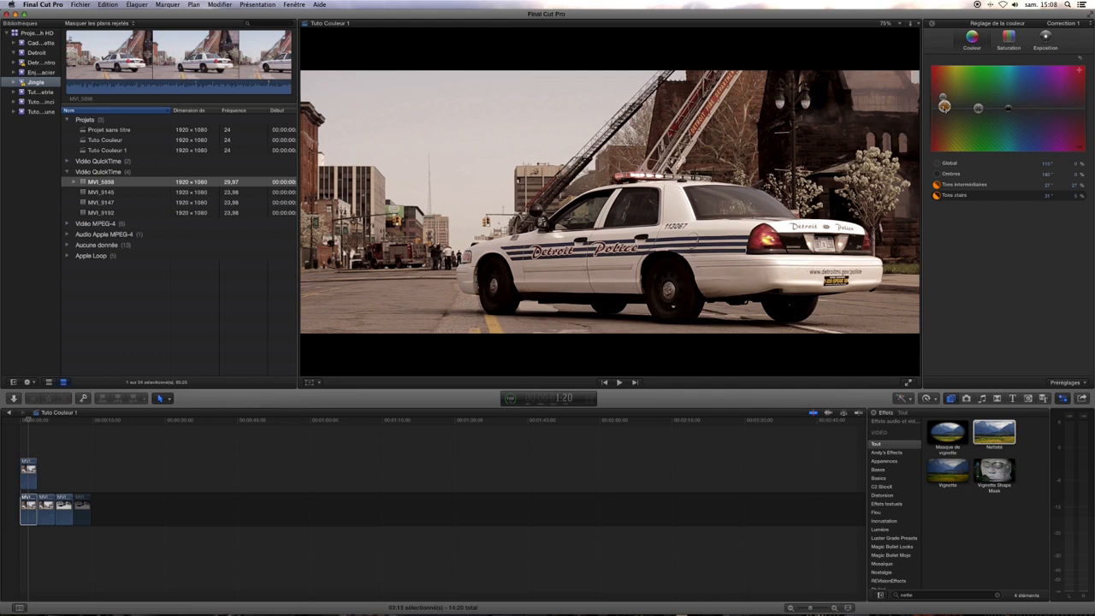
{"action": "left_click_drag", "start_coordinate": [945, 106], "coordinate": [944, 96]}
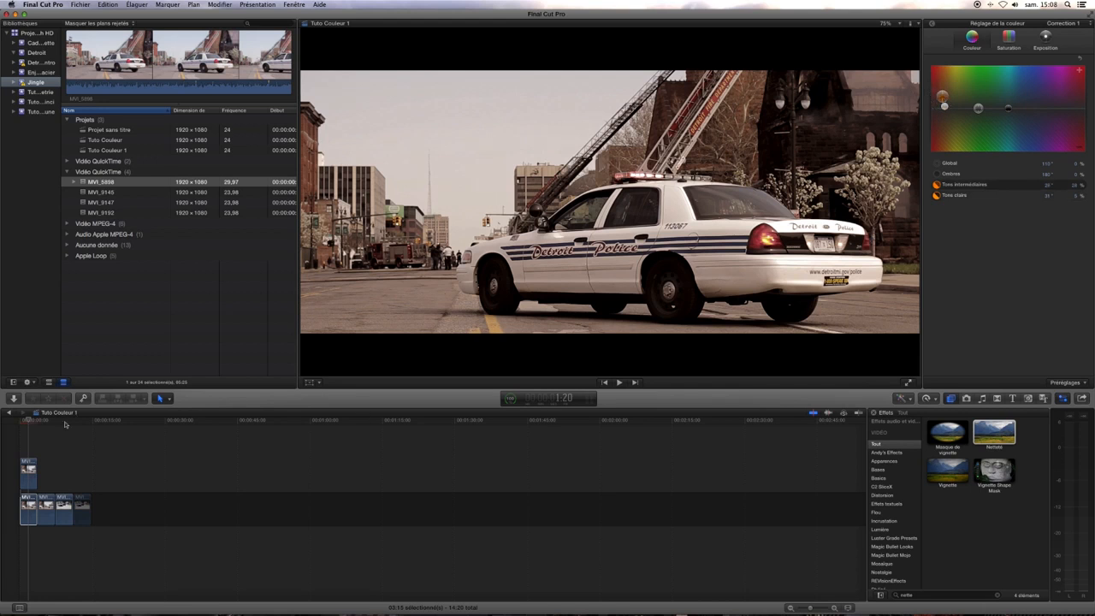
{"action": "key", "text": "space"}
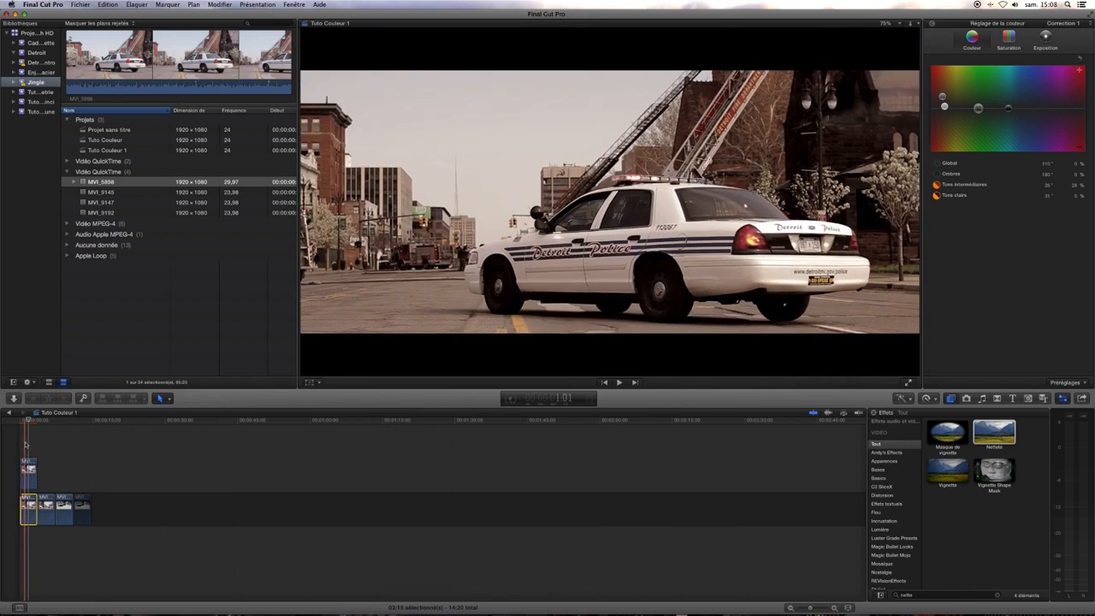
Add the Netteté and Letterbox effects to the red car clip, the third in the main storyline.
{"action": "left_click", "coordinate": [63, 503]}
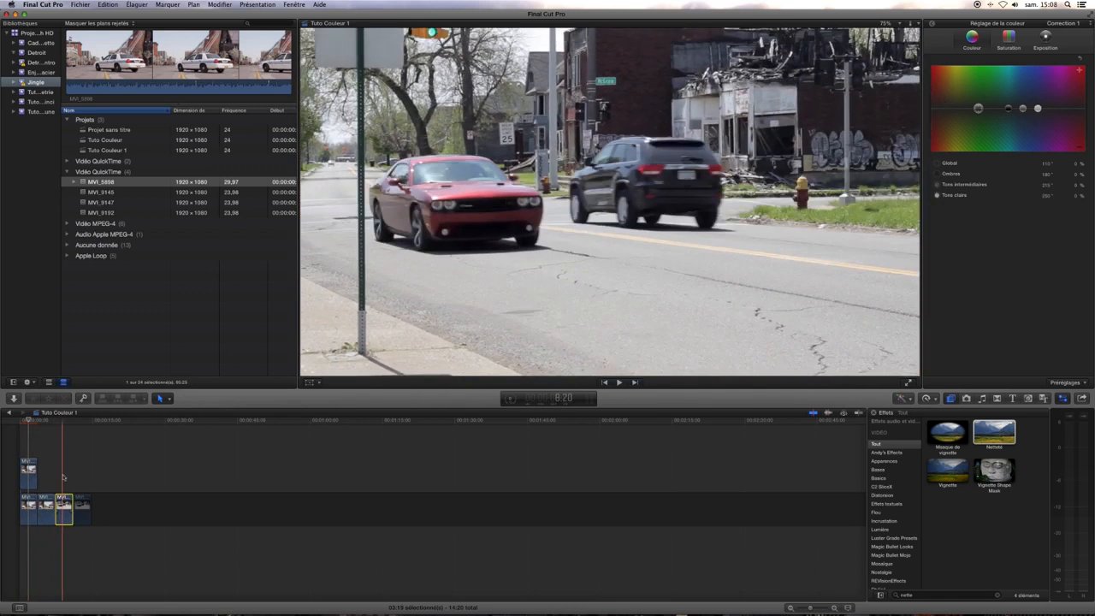
{"action": "key", "text": "space"}
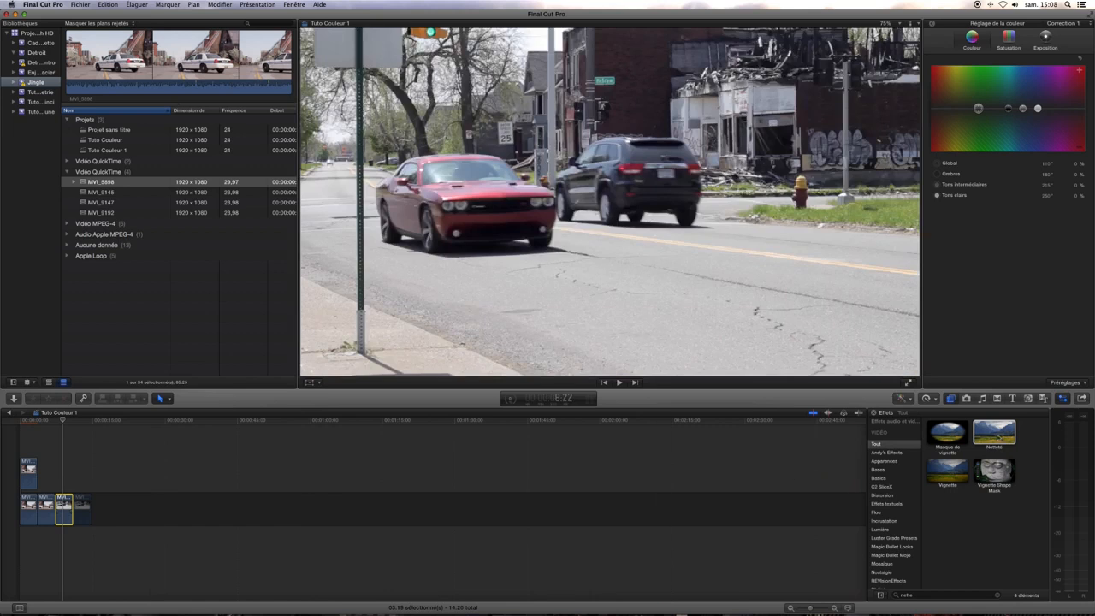
{"action": "left_click_drag", "start_coordinate": [994, 433], "coordinate": [64, 506]}
{"action": "left_click", "coordinate": [917, 596]}
{"action": "key", "text": "BackSpace"}
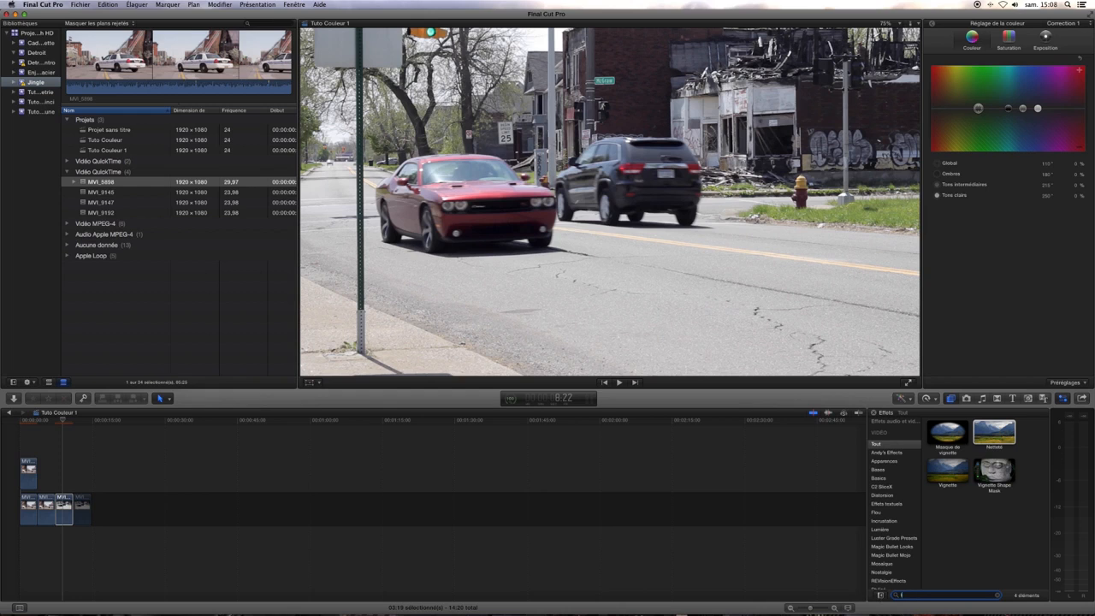
{"action": "type", "text": "letter"}
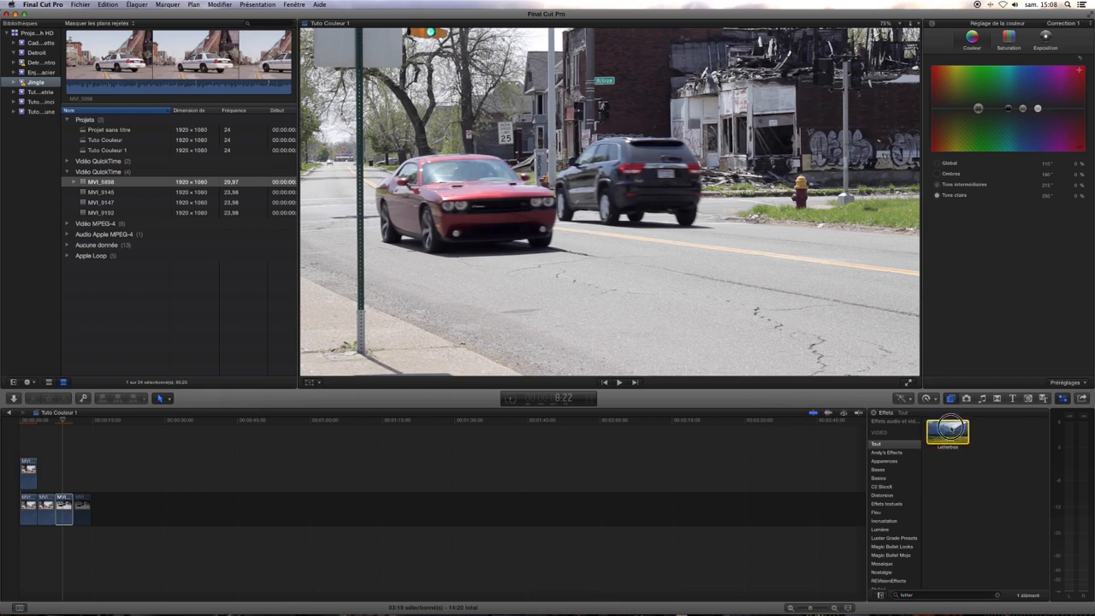
{"action": "left_click_drag", "start_coordinate": [949, 432], "coordinate": [64, 509]}
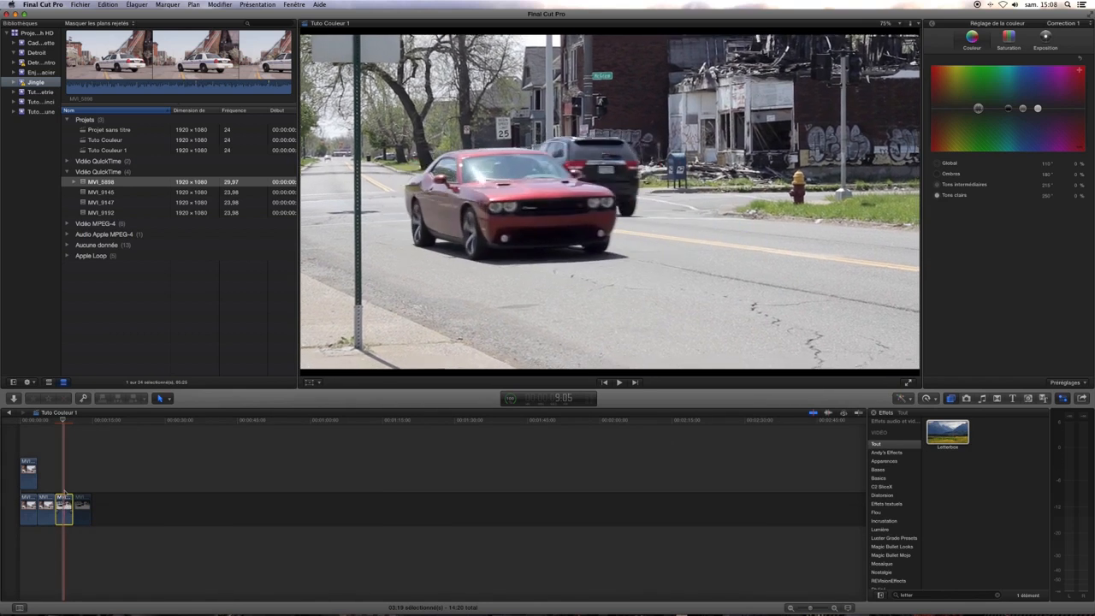
Set the red car clip's Letterbox aspect ratio to 2.35:1.
{"action": "left_click", "coordinate": [935, 26]}
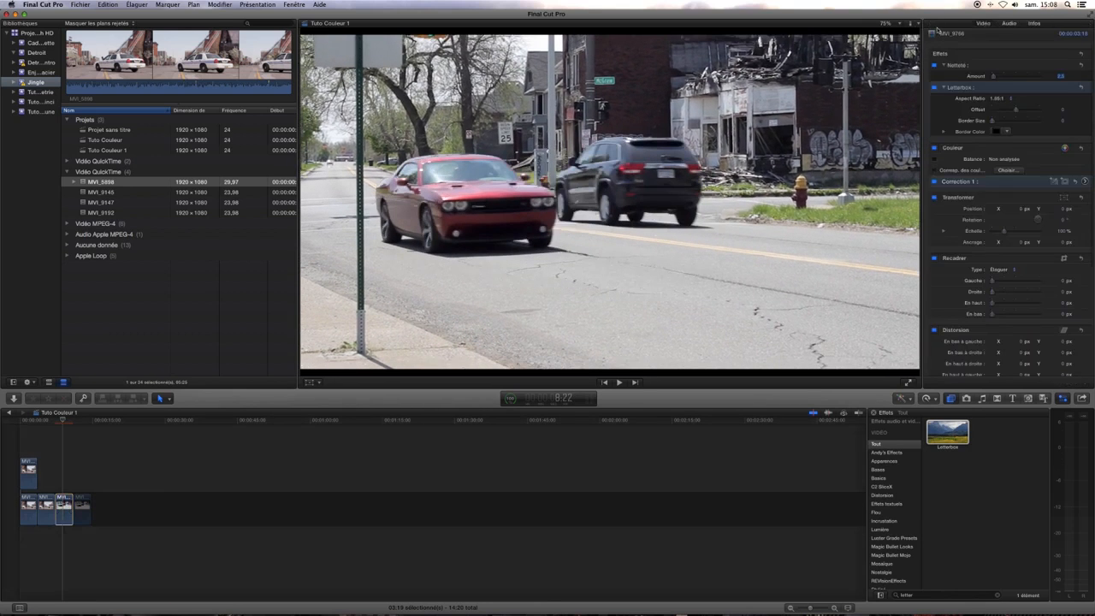
{"action": "left_click", "coordinate": [1003, 99]}
{"action": "left_click", "coordinate": [1004, 114]}
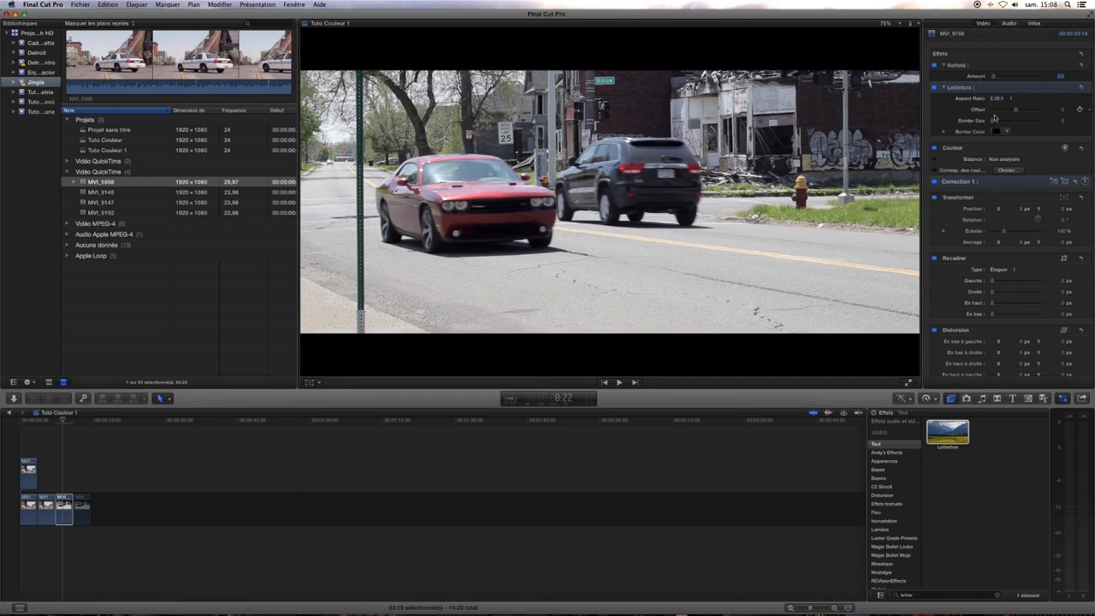
Place a duplicate of the red car clip above it as a connected clip starting at the same point.
{"action": "left_click_drag", "start_coordinate": [88, 421], "coordinate": [62, 422]}
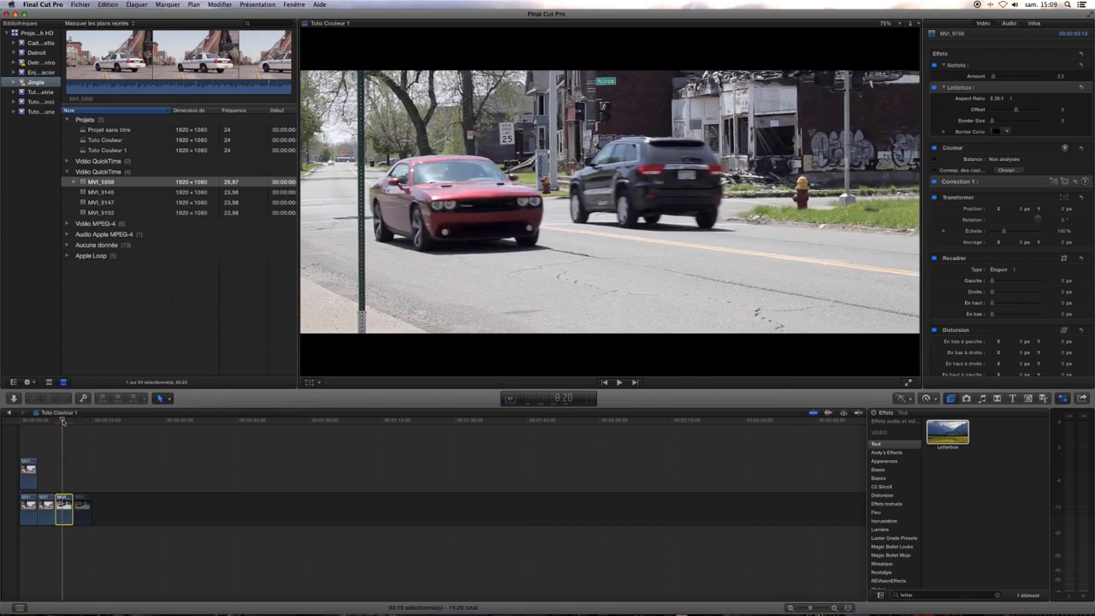
{"action": "key", "text": "Up"}
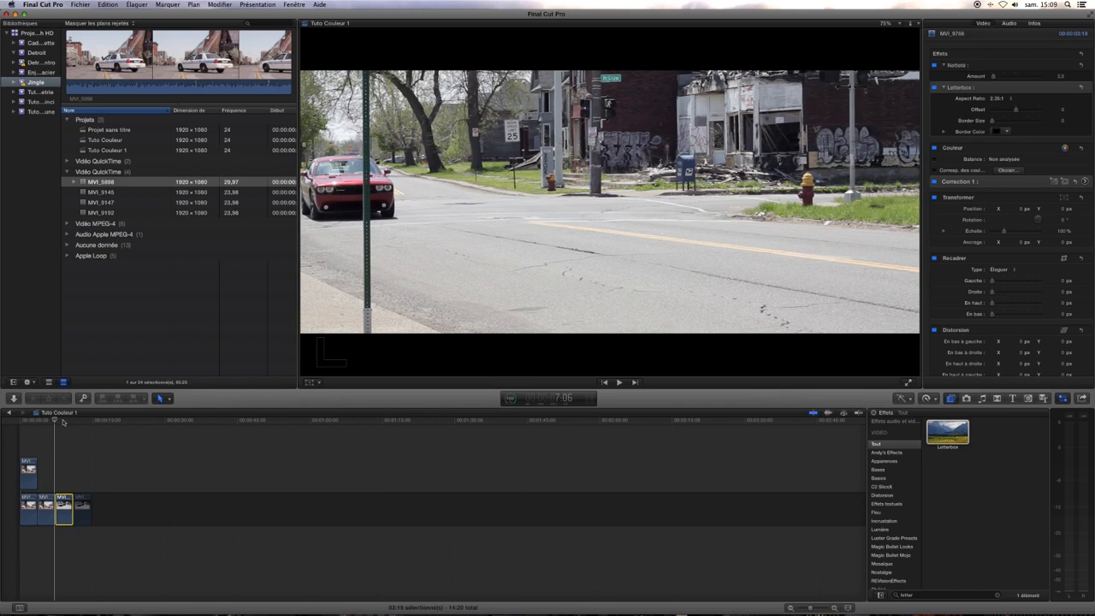
{"action": "key", "text": "alt+v"}
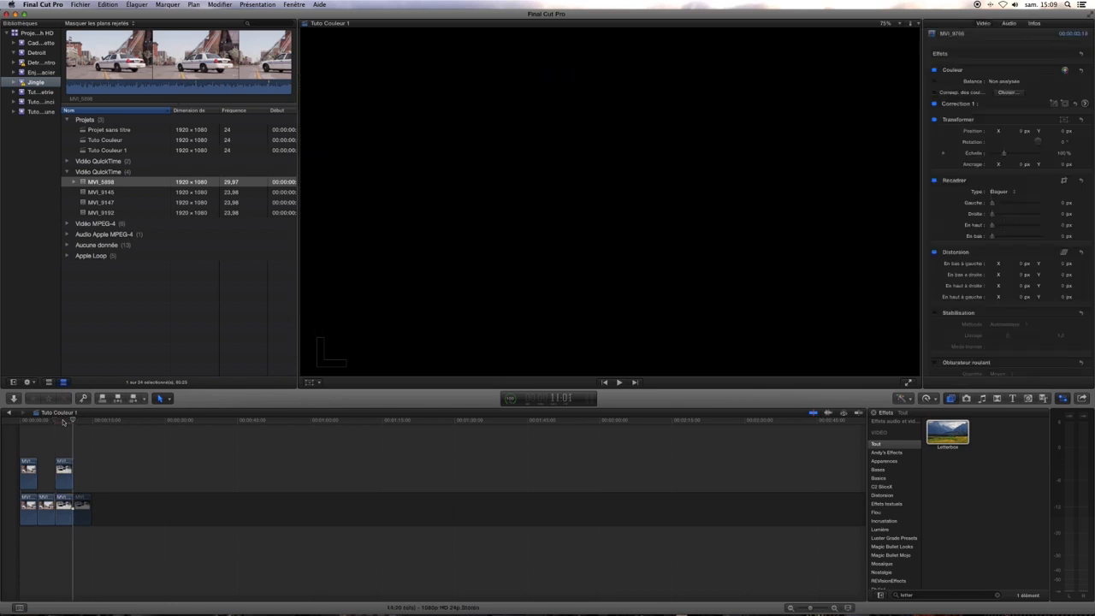
Set the blend mode of the connected red car clip to Stencil luma.
{"action": "left_click", "coordinate": [64, 470]}
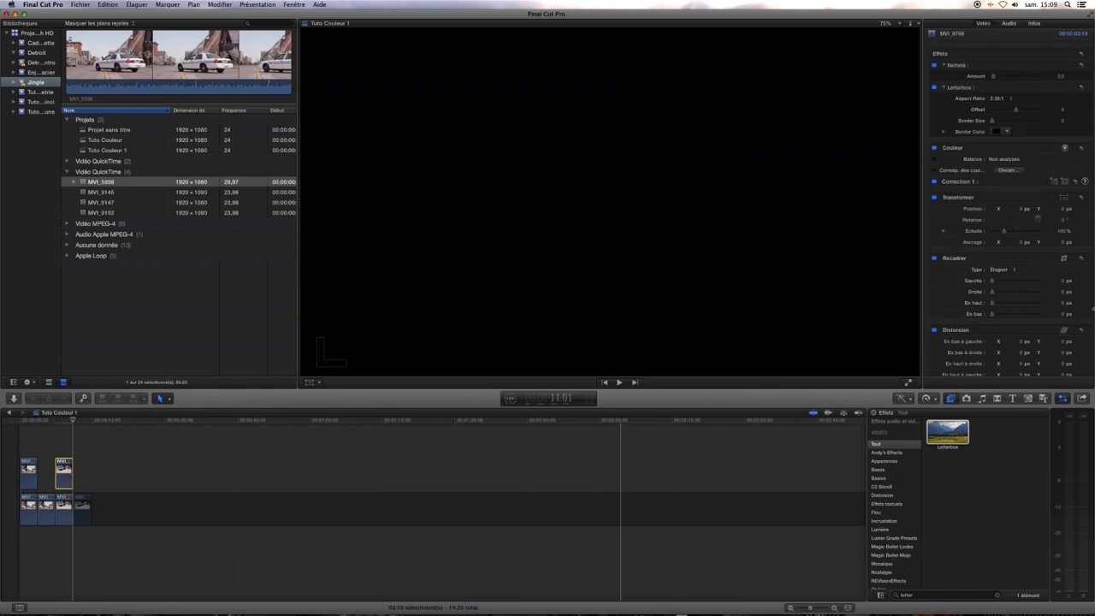
{"action": "scroll", "coordinate": [1010, 283], "scroll_direction": "down", "scroll_amount": 10}
{"action": "left_click", "coordinate": [1000, 355]}
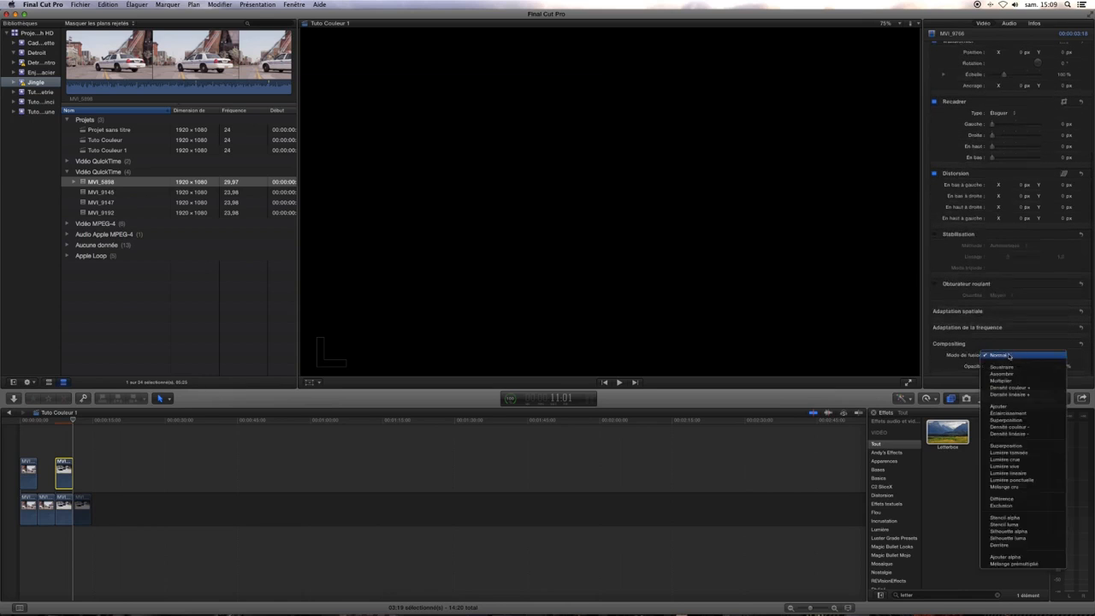
{"action": "left_click", "coordinate": [1006, 525]}
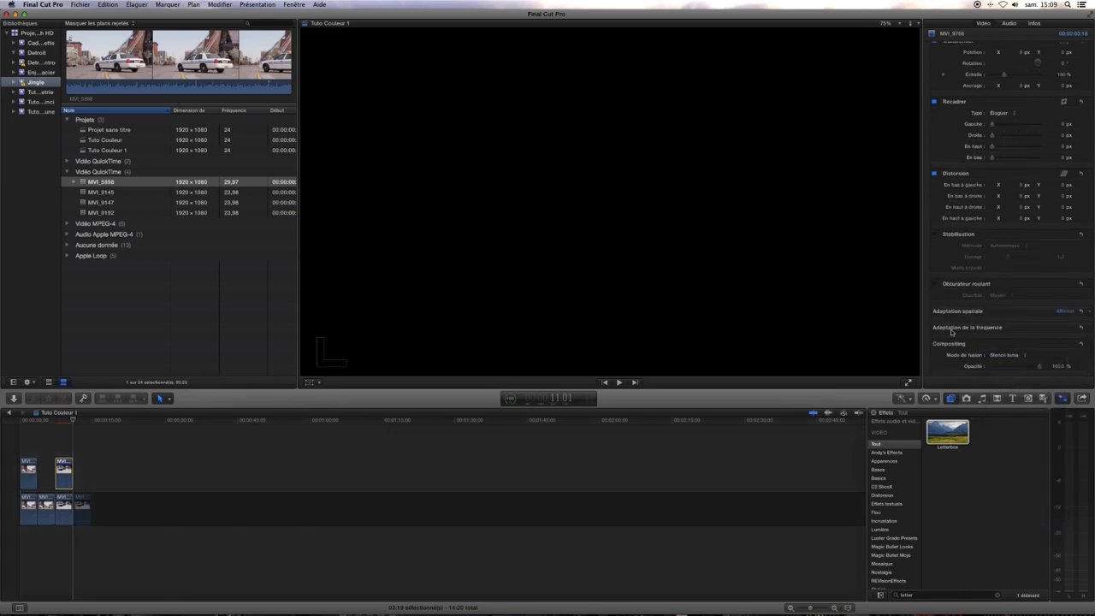
{"action": "scroll", "coordinate": [952, 332], "scroll_direction": "up", "scroll_amount": 10}
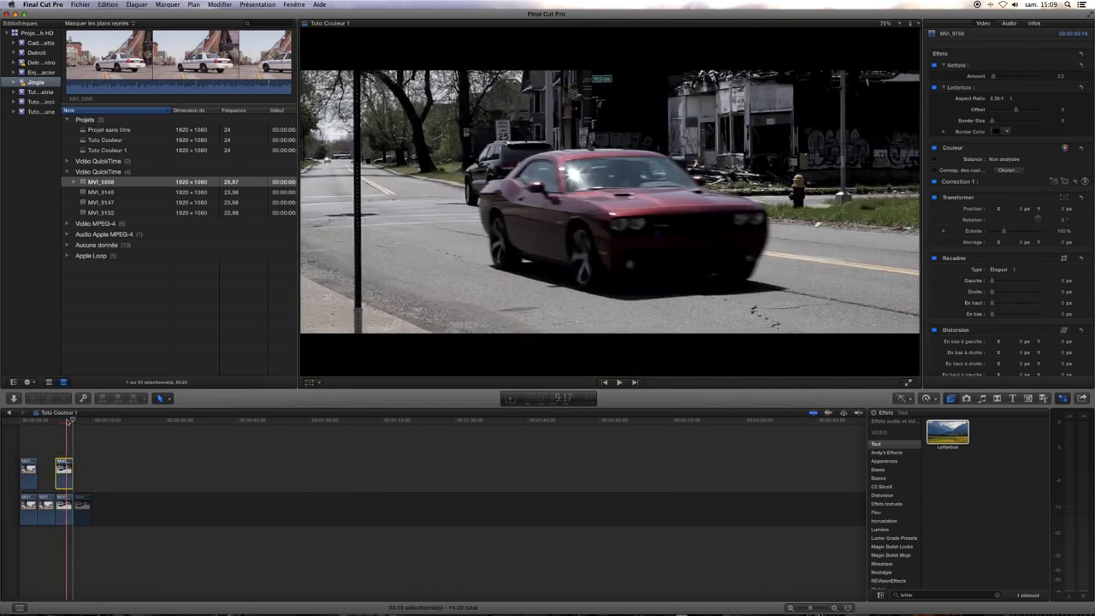
Lower the global saturation in the upper red car clip's Correction 1 to its minimum.
{"action": "left_click", "coordinate": [66, 473]}
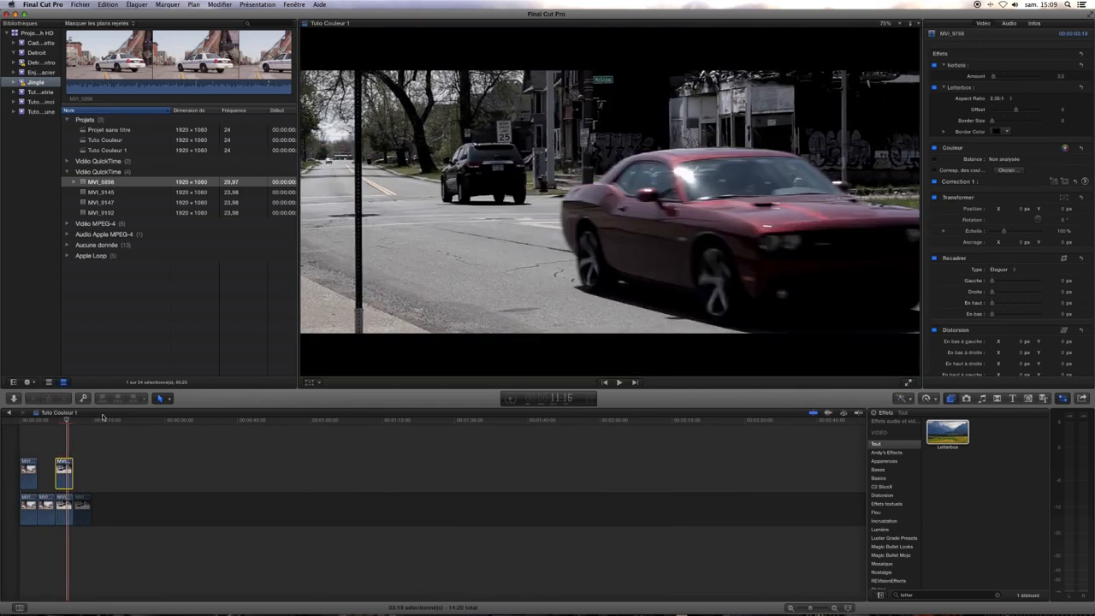
{"action": "left_click", "coordinate": [1085, 183]}
{"action": "left_click", "coordinate": [1009, 38]}
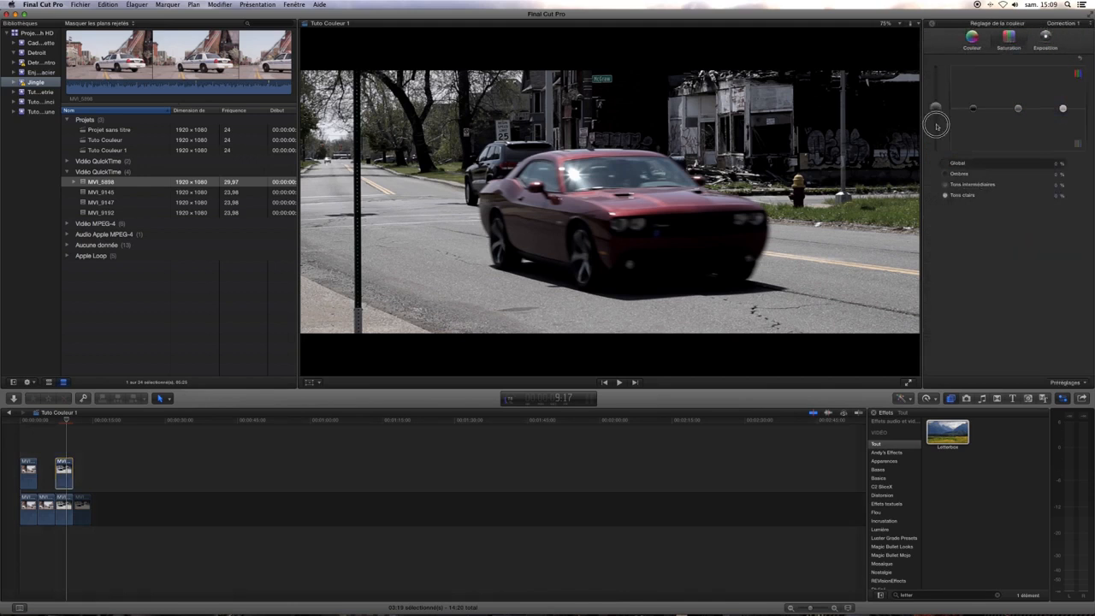
{"action": "left_click_drag", "start_coordinate": [937, 127], "coordinate": [945, 184]}
Raise the upper red car clip's exposure to about 15% midtones and 5% highlights, and the base clip's to about 10% midtones and 7% highlights.
{"action": "left_click", "coordinate": [1045, 41]}
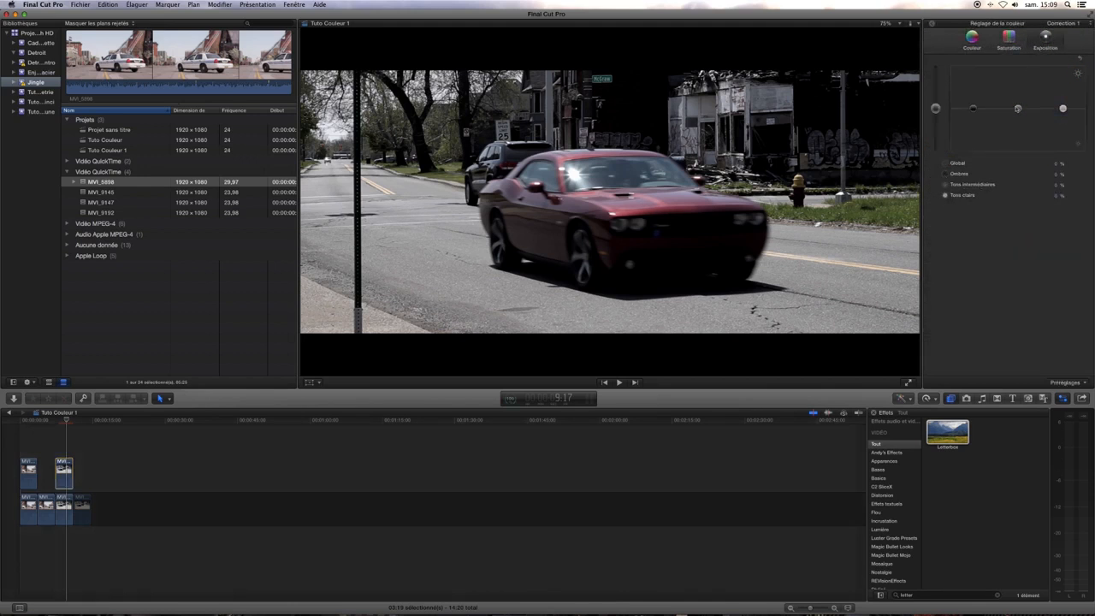
{"action": "left_click_drag", "start_coordinate": [1018, 108], "coordinate": [1062, 107]}
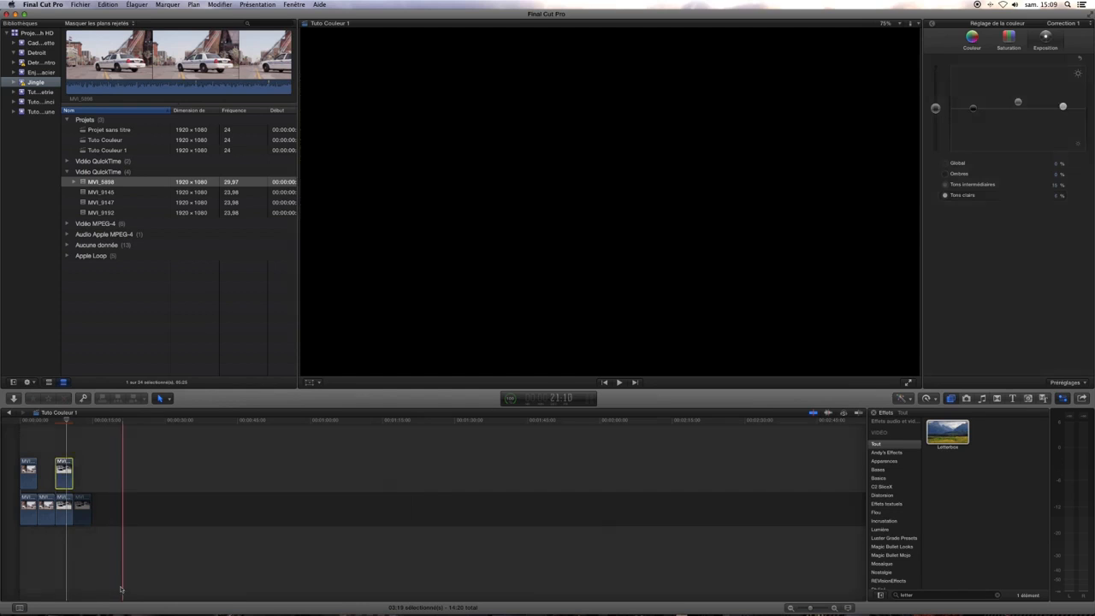
{"action": "left_click", "coordinate": [64, 505]}
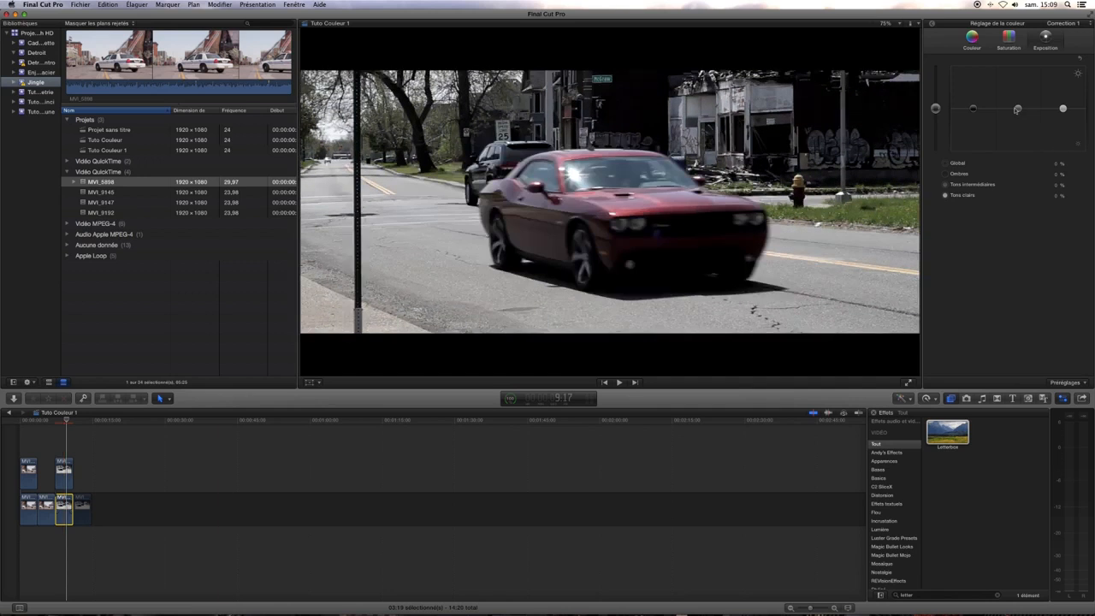
{"action": "left_click_drag", "start_coordinate": [1019, 108], "coordinate": [1064, 106]}
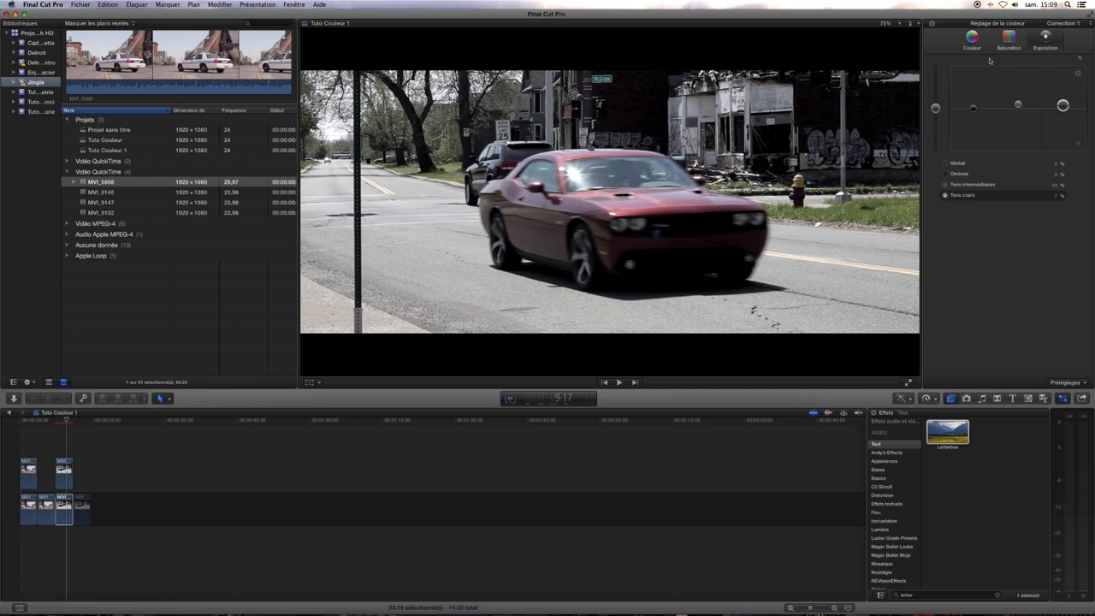
Tint the base red car clip's midtones orange at about 20° and shift its highlights to a slight orange.
{"action": "left_click", "coordinate": [971, 38]}
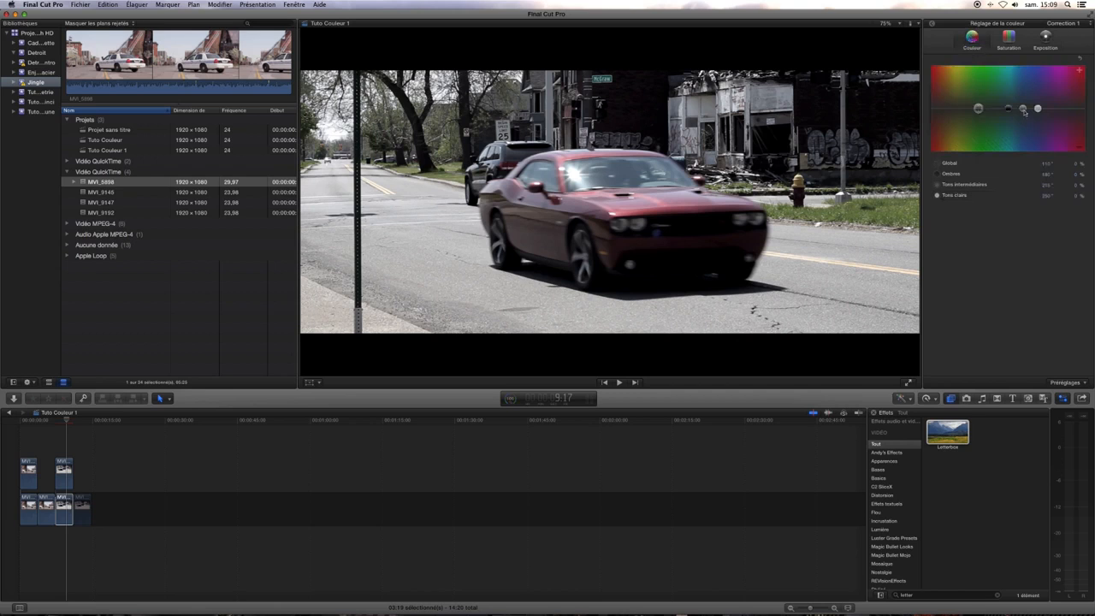
{"action": "left_click_drag", "start_coordinate": [1025, 110], "coordinate": [946, 97]}
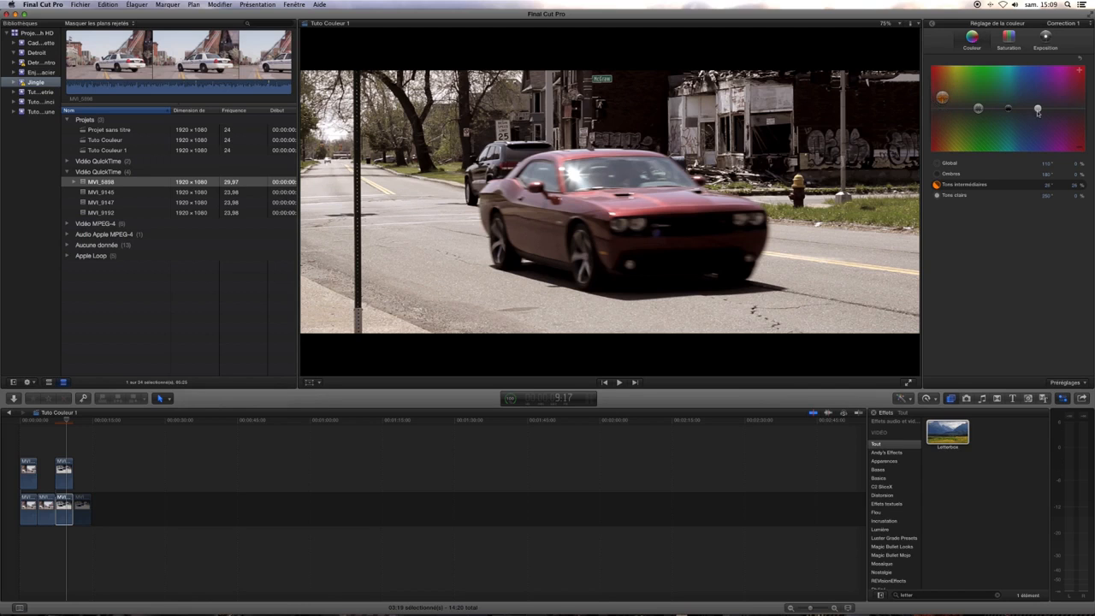
{"action": "left_click_drag", "start_coordinate": [1038, 111], "coordinate": [942, 110]}
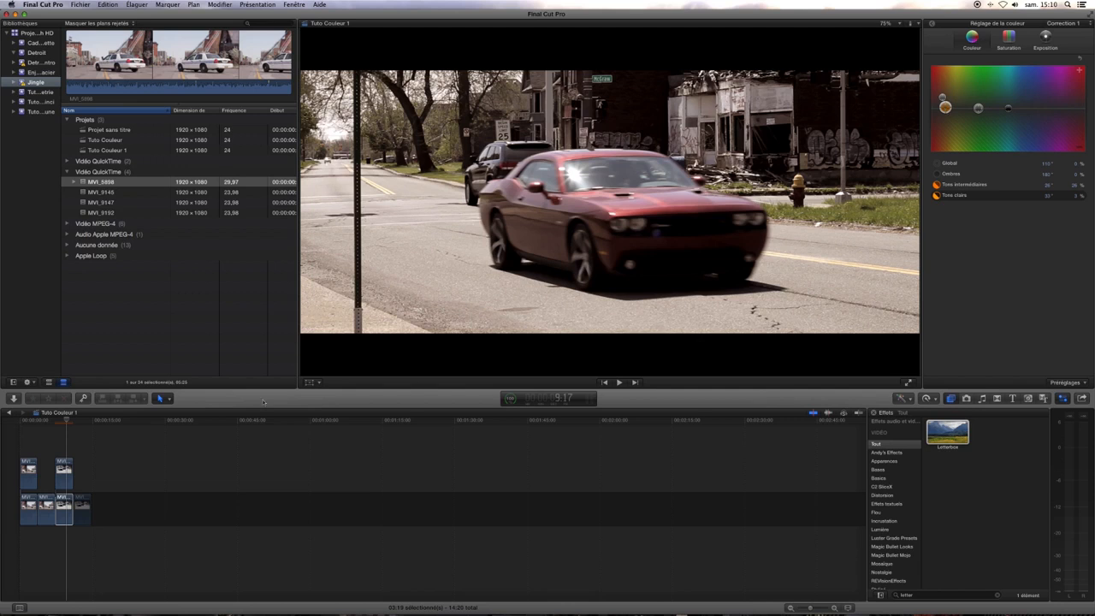
Enable the last clip in the timeline, the uncorrected red car shot.
{"action": "left_click", "coordinate": [83, 506]}
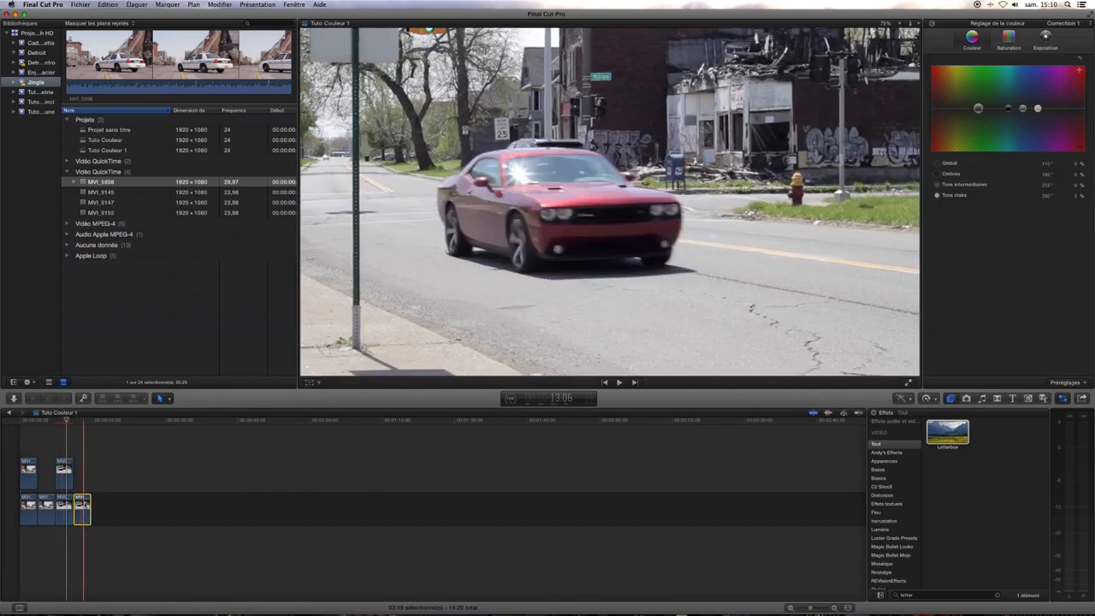